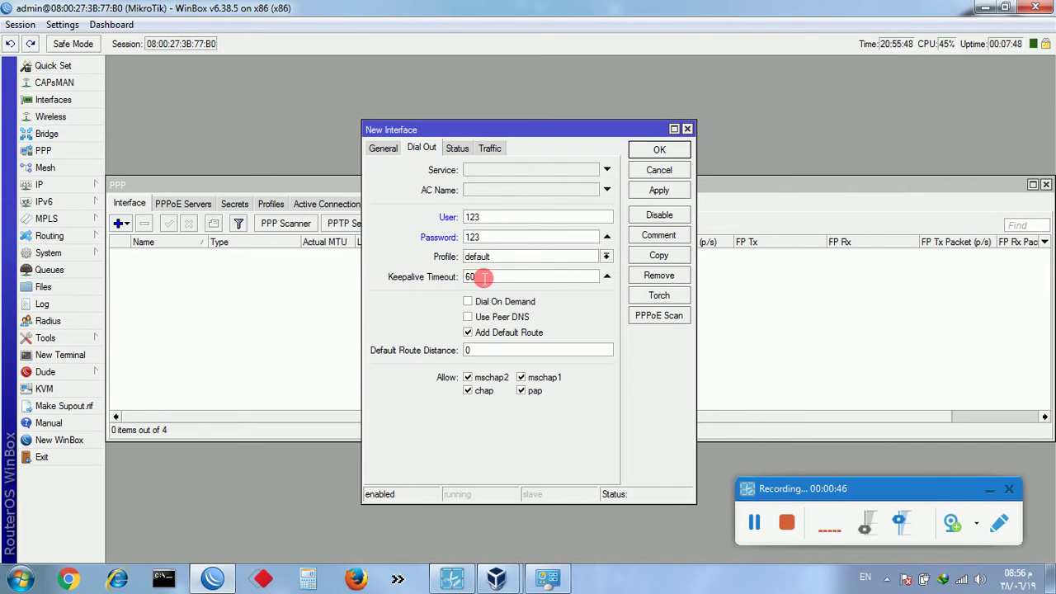
# Enable Use Peer DNS, disallow mschap2 and mschap1, and save the new PPPoE client interface
pyautogui.click(487, 319)
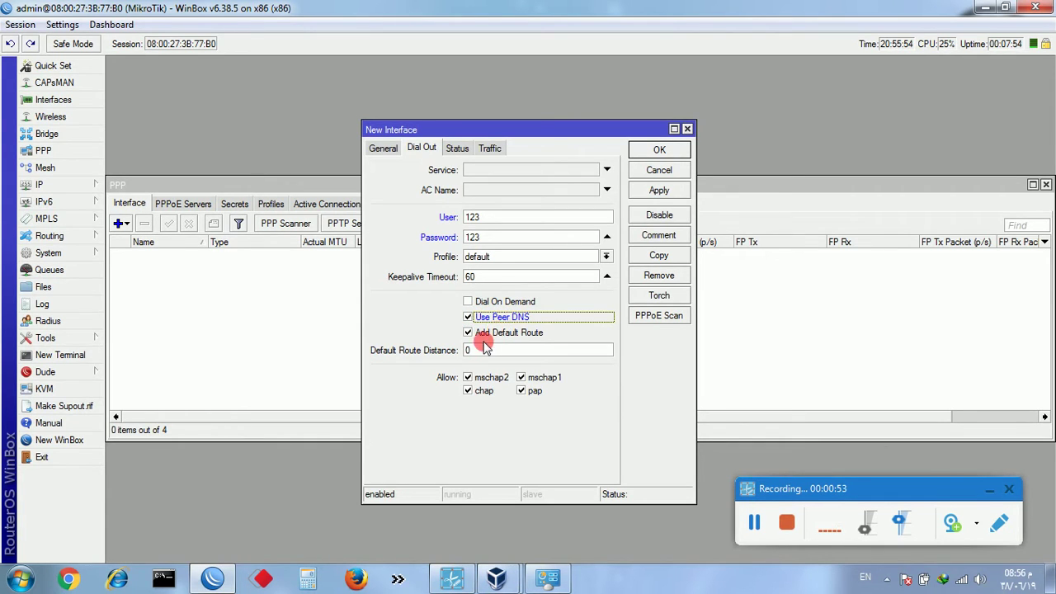
pyautogui.click(467, 378)
pyautogui.click(534, 382)
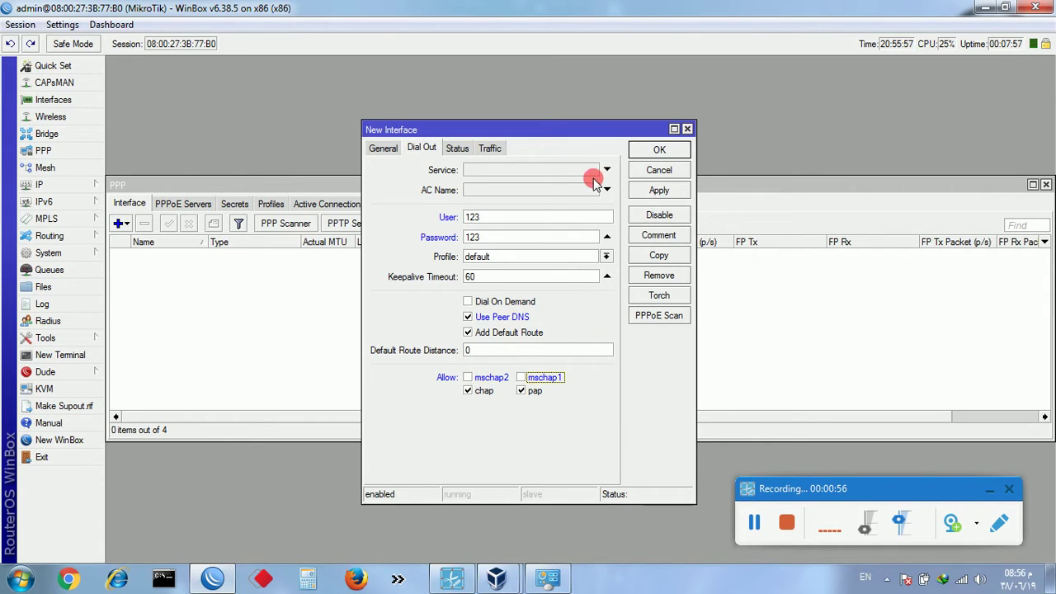
pyautogui.click(658, 151)
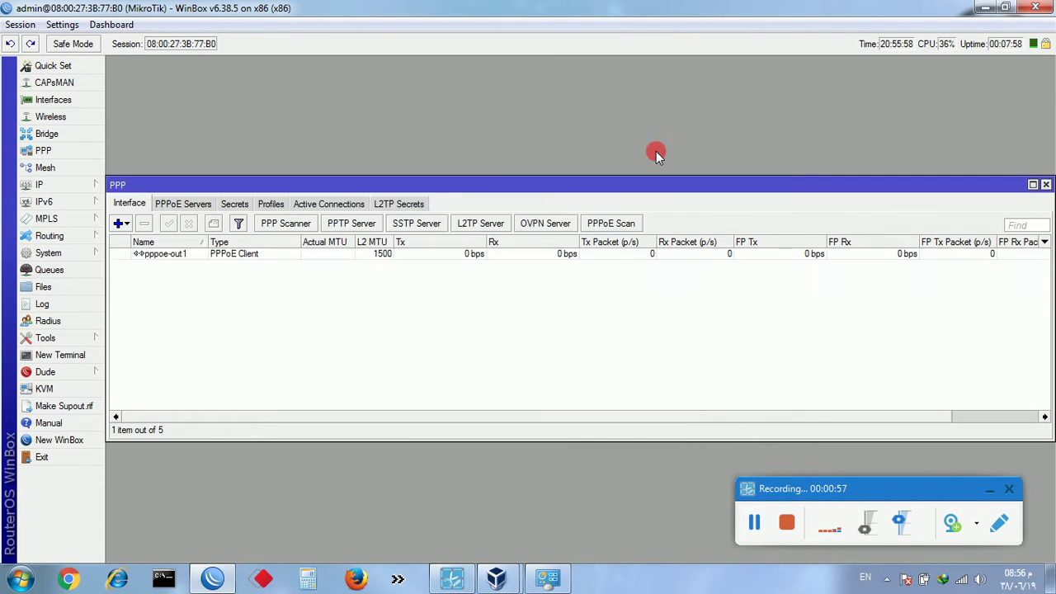
pyautogui.click(239, 254)
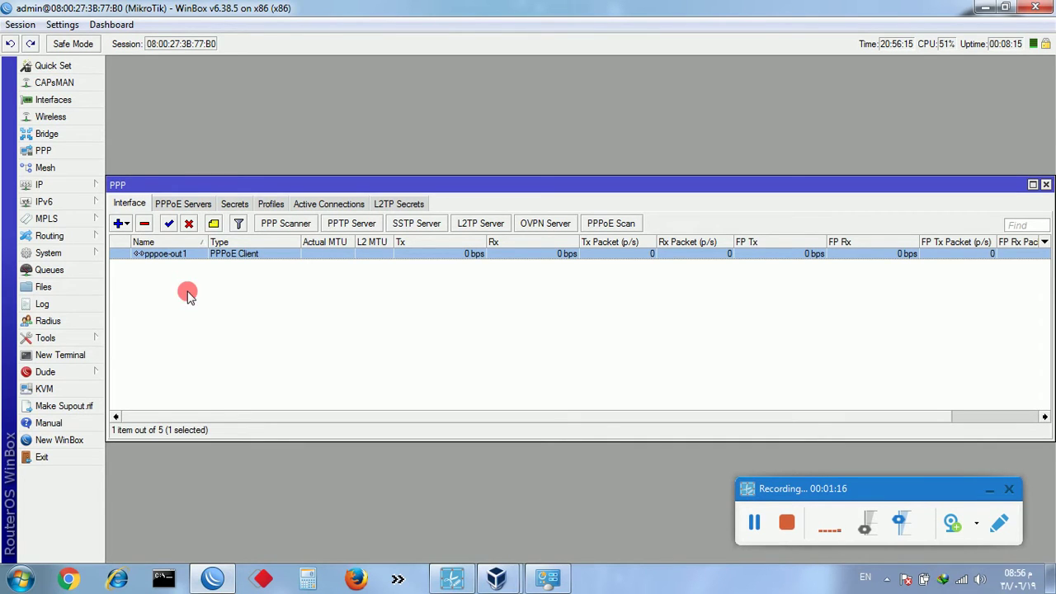
# Add a DHCP client on ether1 and widen the DHCP client list to show the full status
pyautogui.click(83, 181)
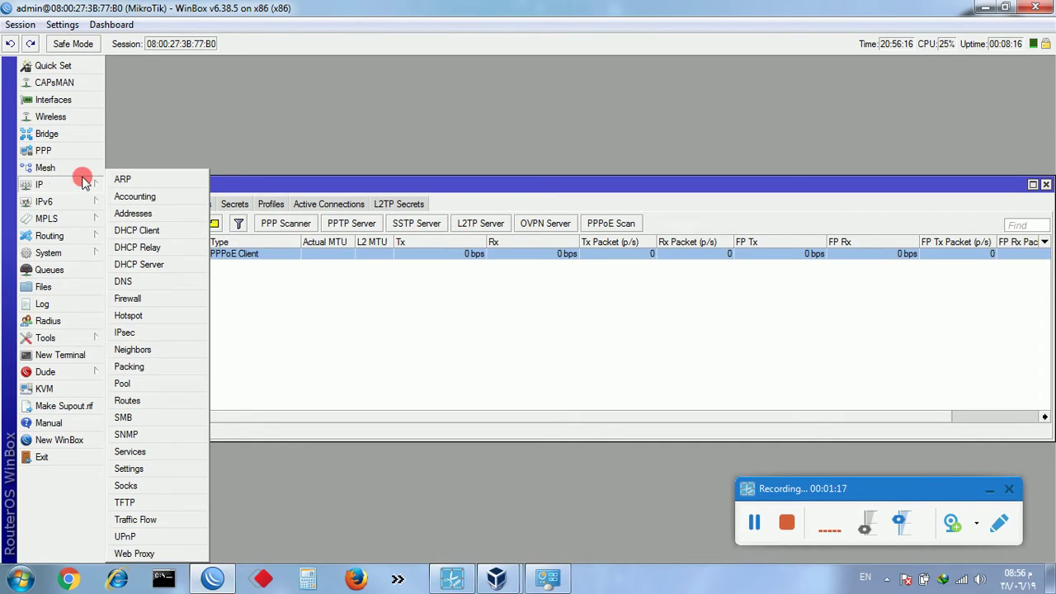
pyautogui.click(137, 231)
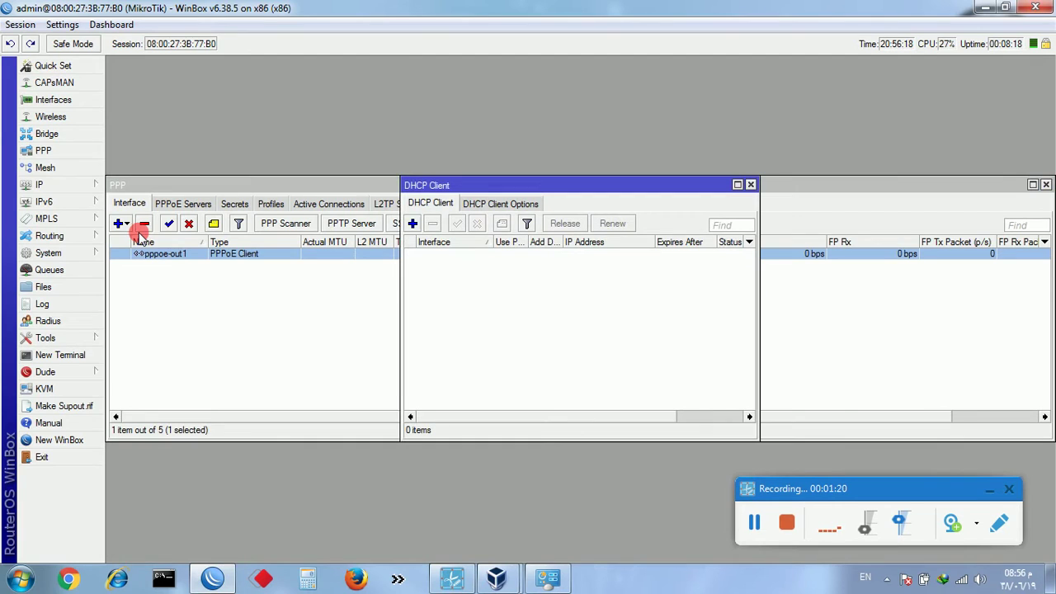
pyautogui.click(412, 223)
pyautogui.click(582, 229)
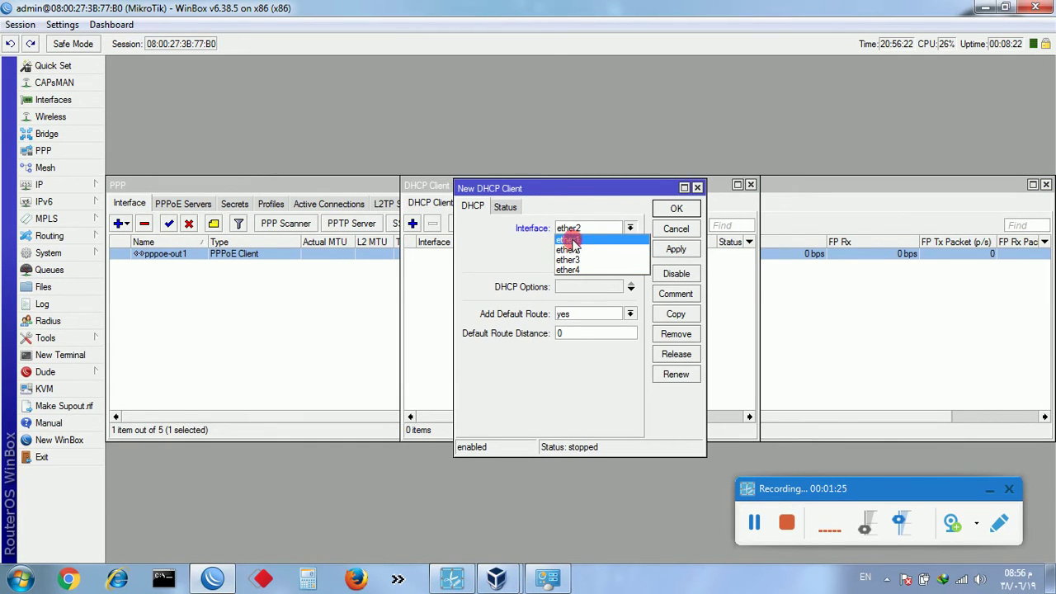
pyautogui.click(570, 240)
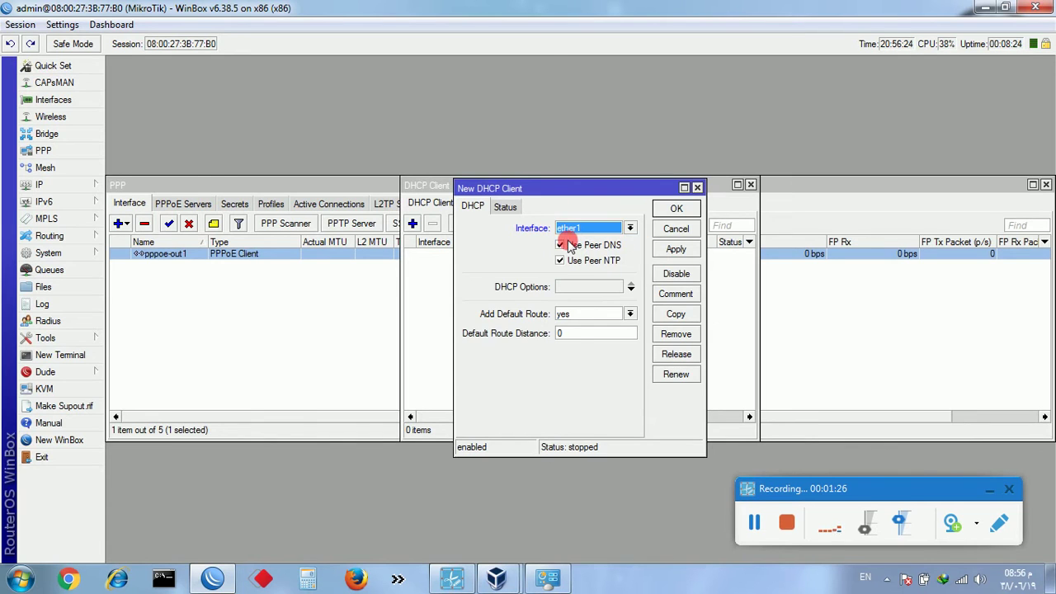
pyautogui.click(673, 208)
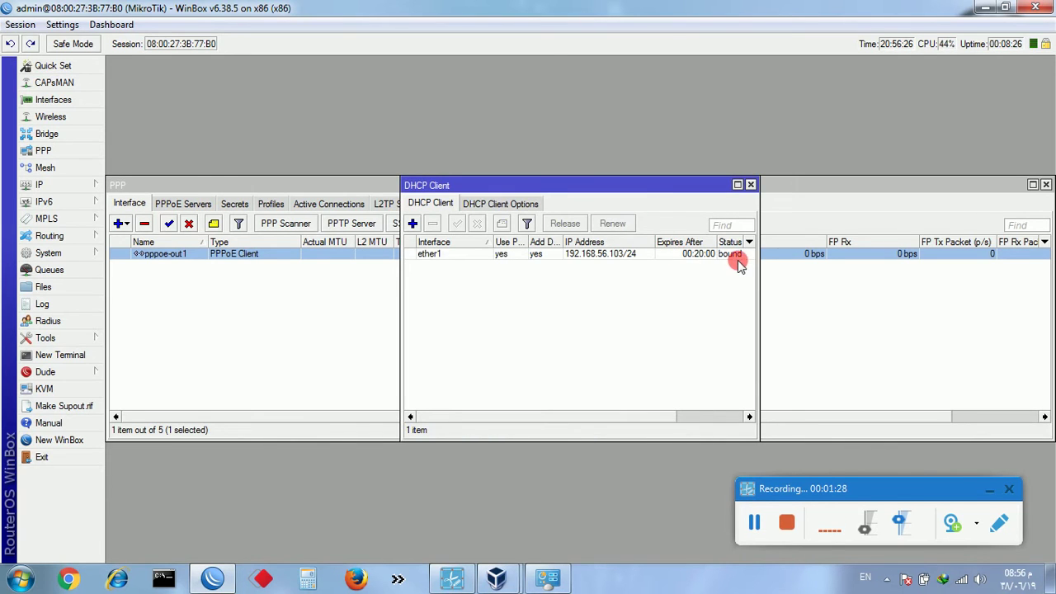
pyautogui.moveTo(756, 260); pyautogui.dragTo(924, 264)
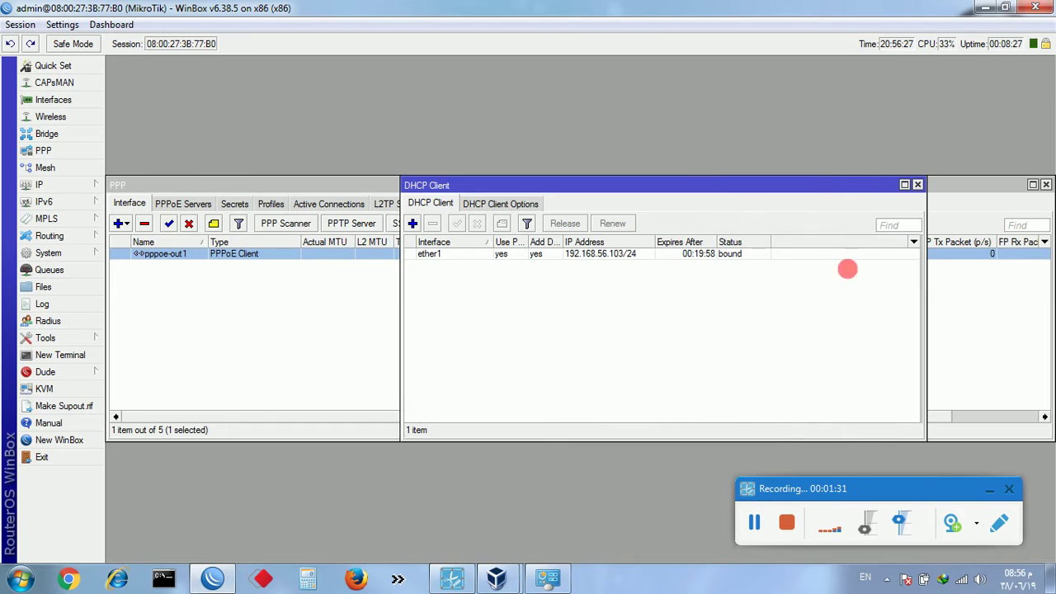
# Delete the ether1 DHCP client and close the DHCP client list
pyautogui.click(577, 255)
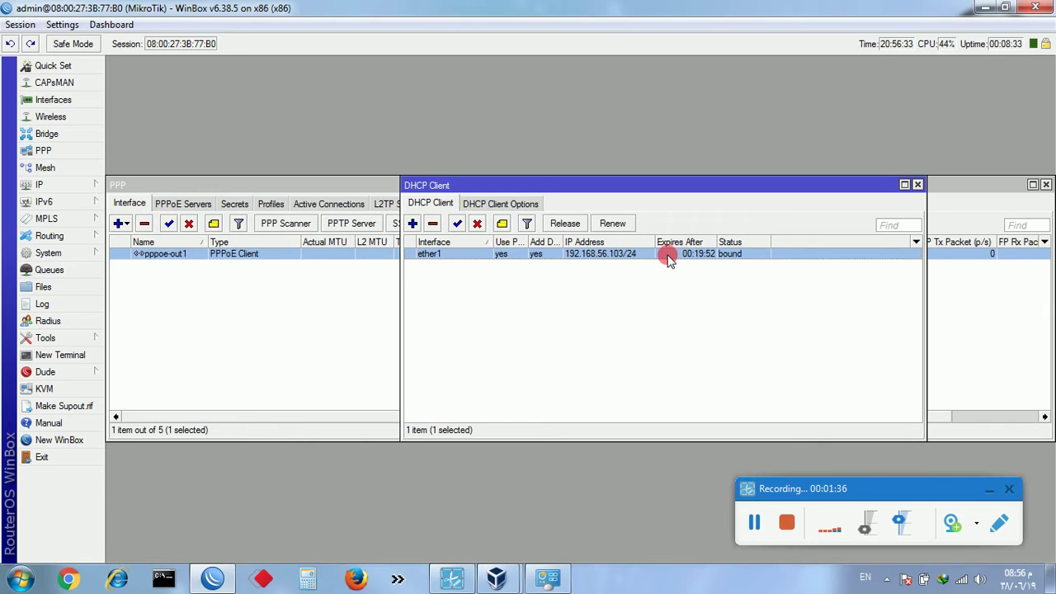
pyautogui.click(433, 225)
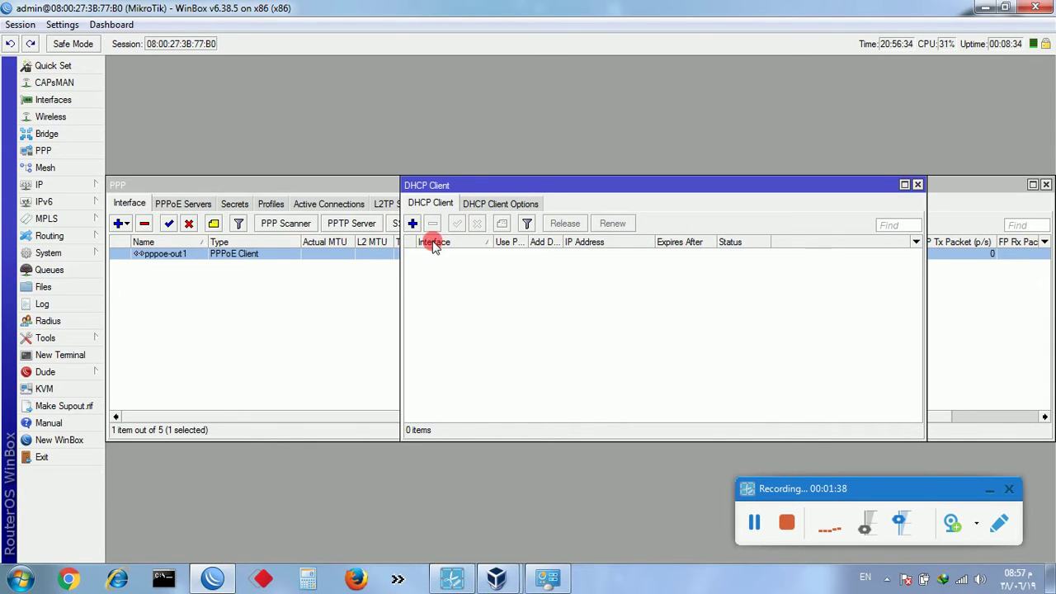
pyautogui.click(917, 185)
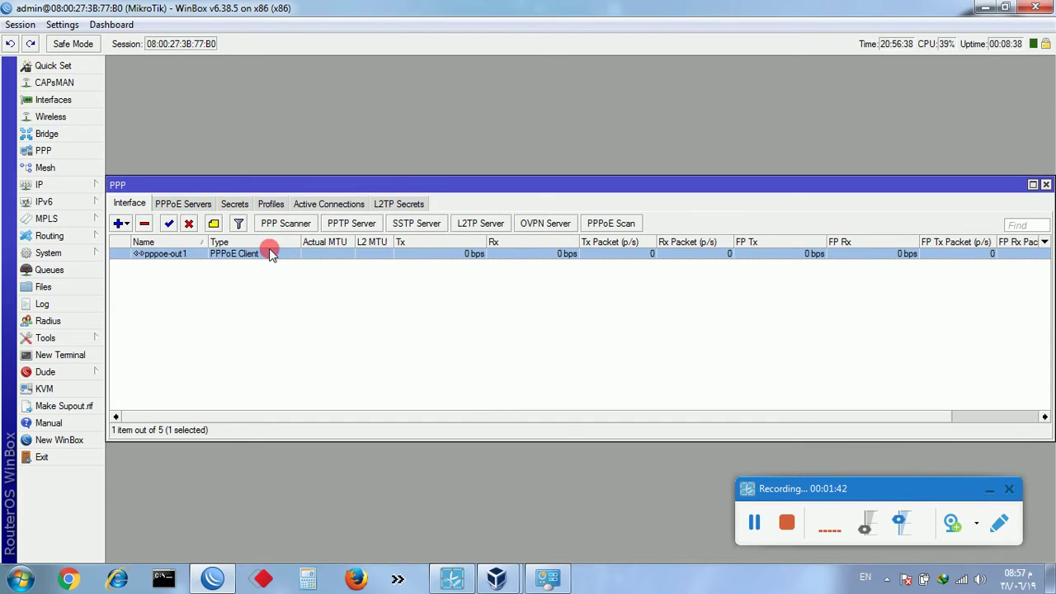
# Start a new PPPoE server service and assign it to interface ether2
pyautogui.click(169, 207)
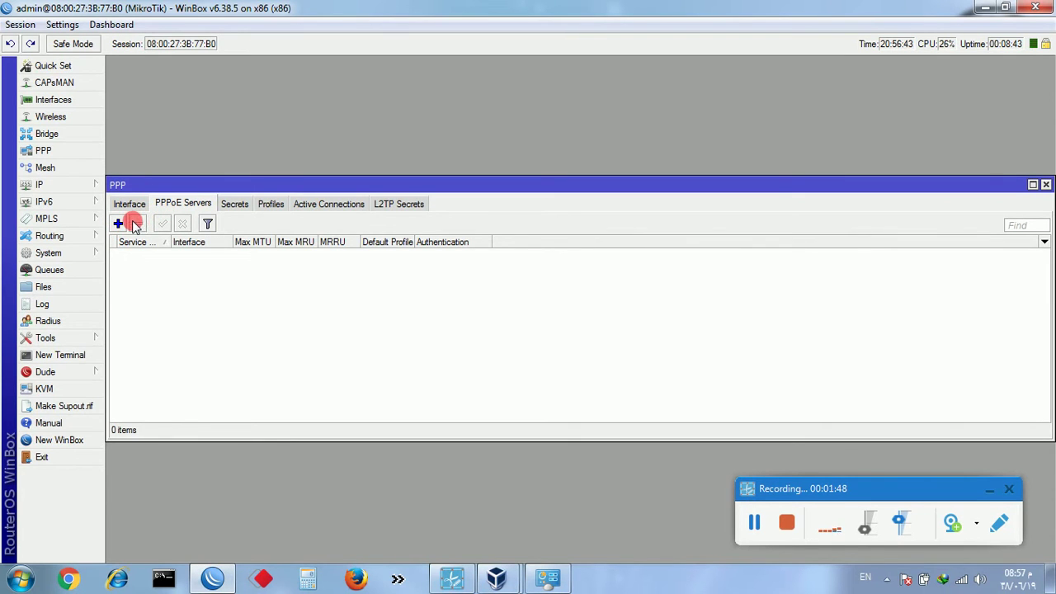
pyautogui.click(118, 224)
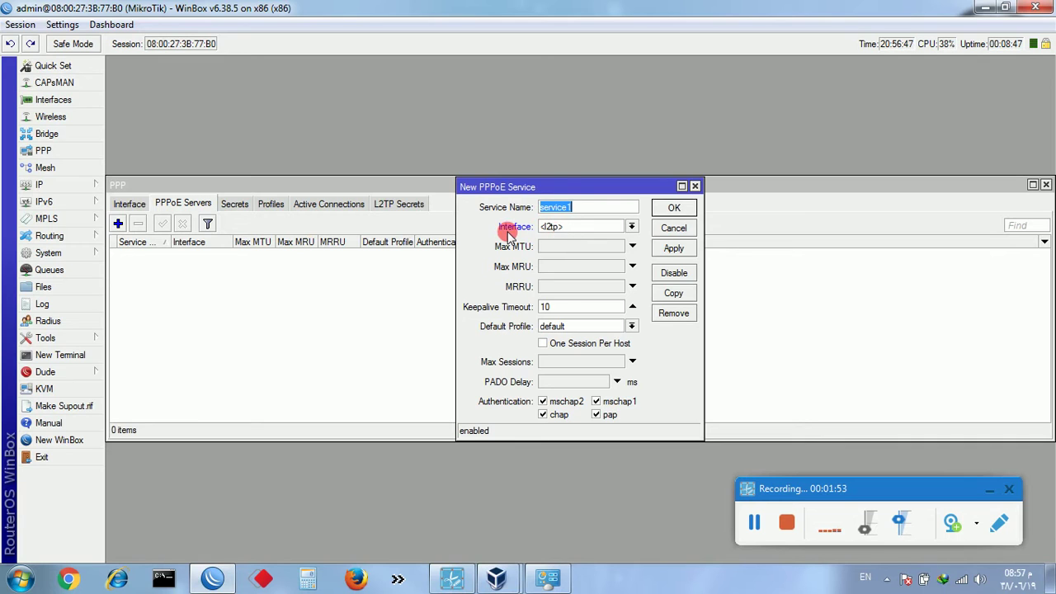
pyautogui.click(554, 228)
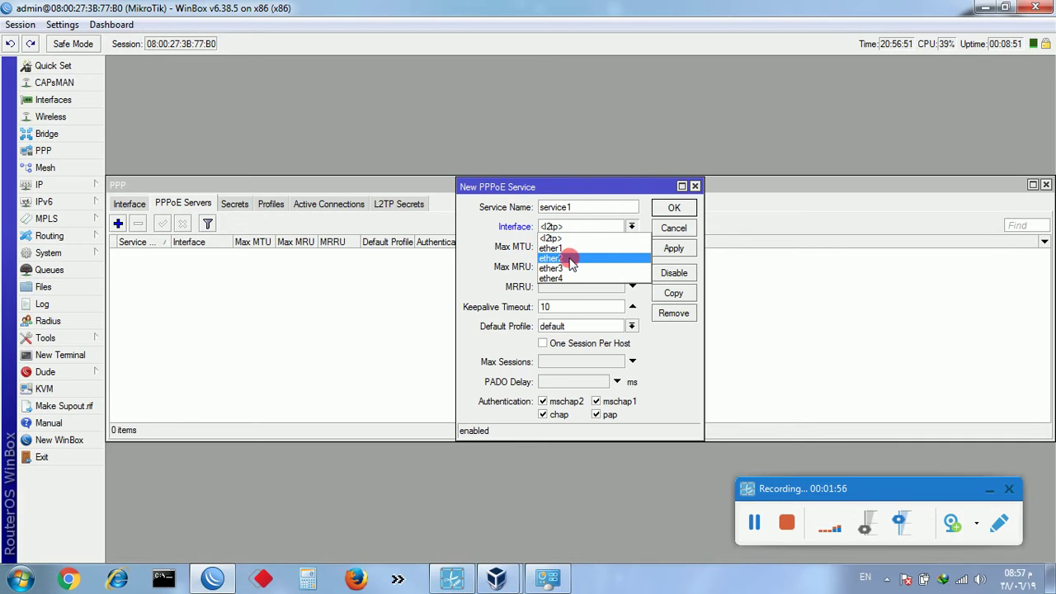
pyautogui.click(570, 259)
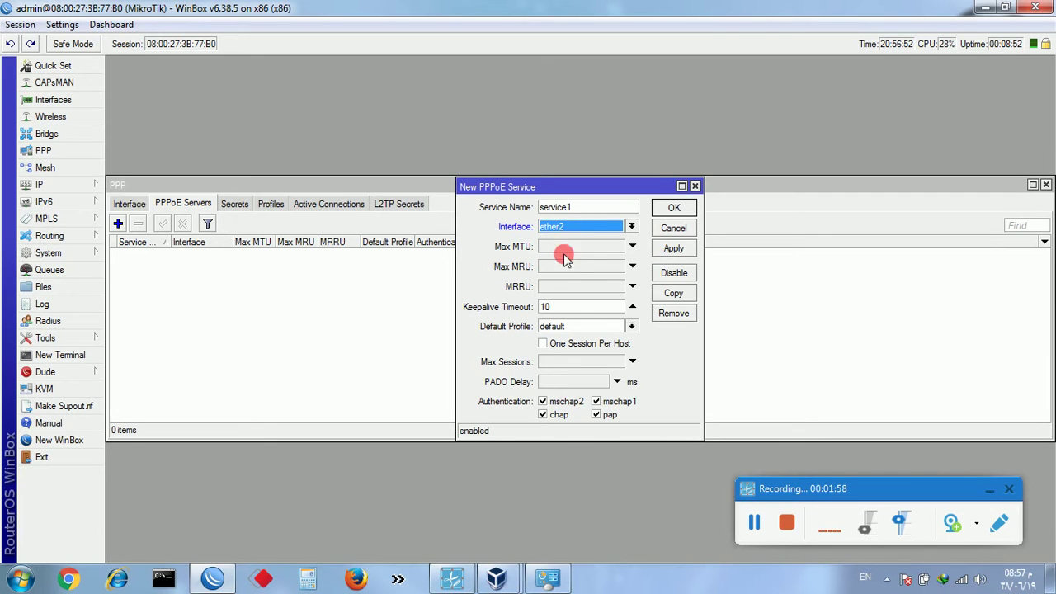
pyautogui.click(552, 346)
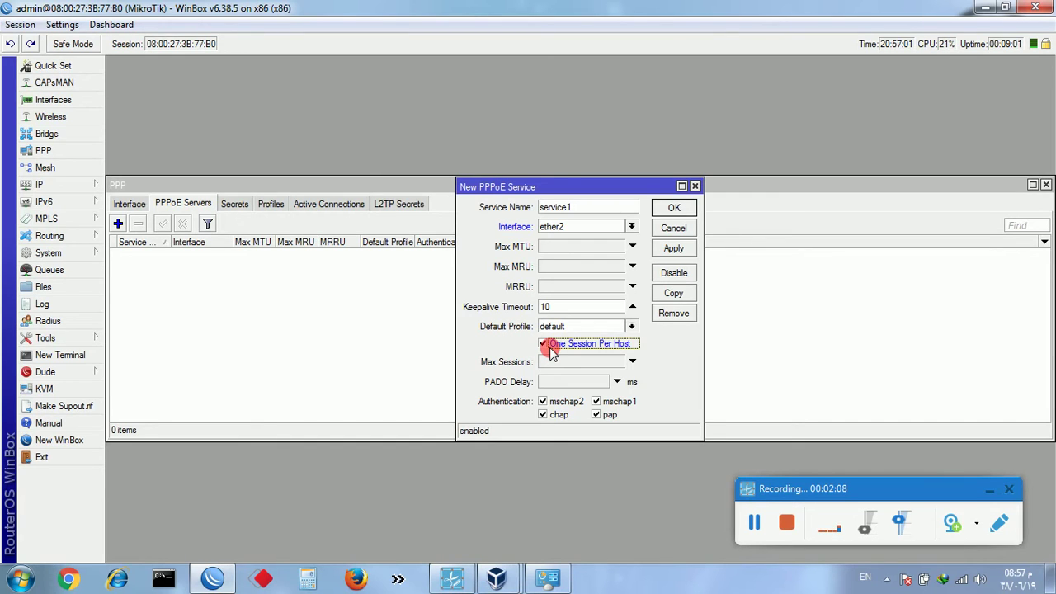
pyautogui.click(551, 350)
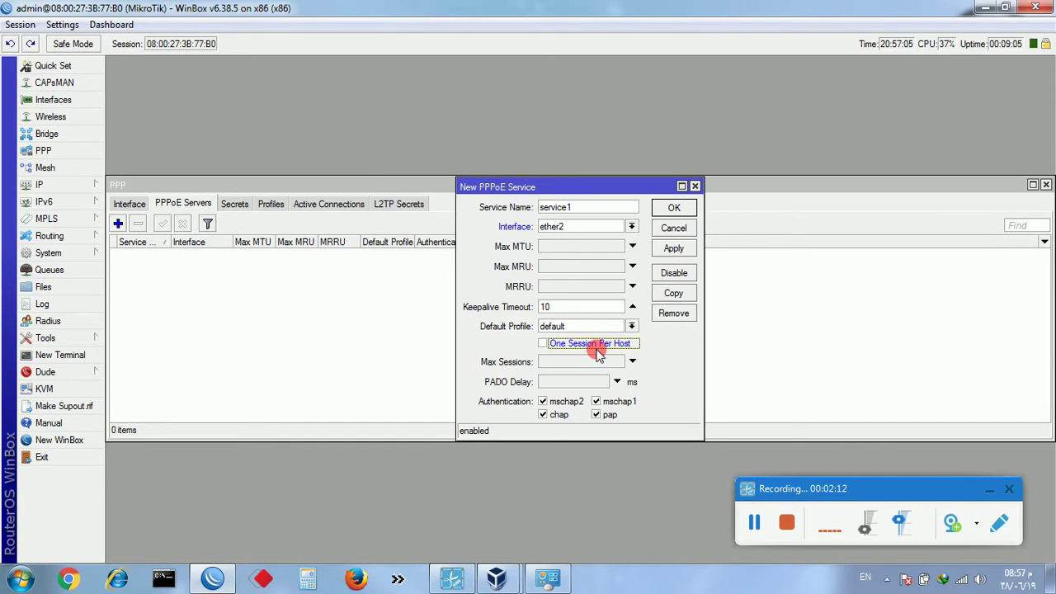
pyautogui.click(562, 363)
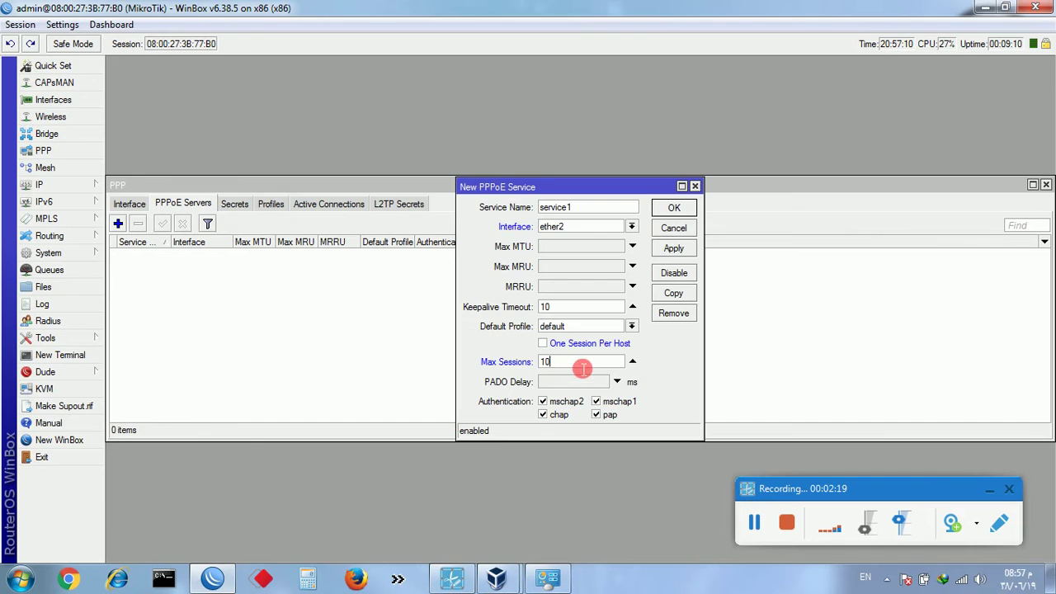
pyautogui.doubleClick(562, 363)
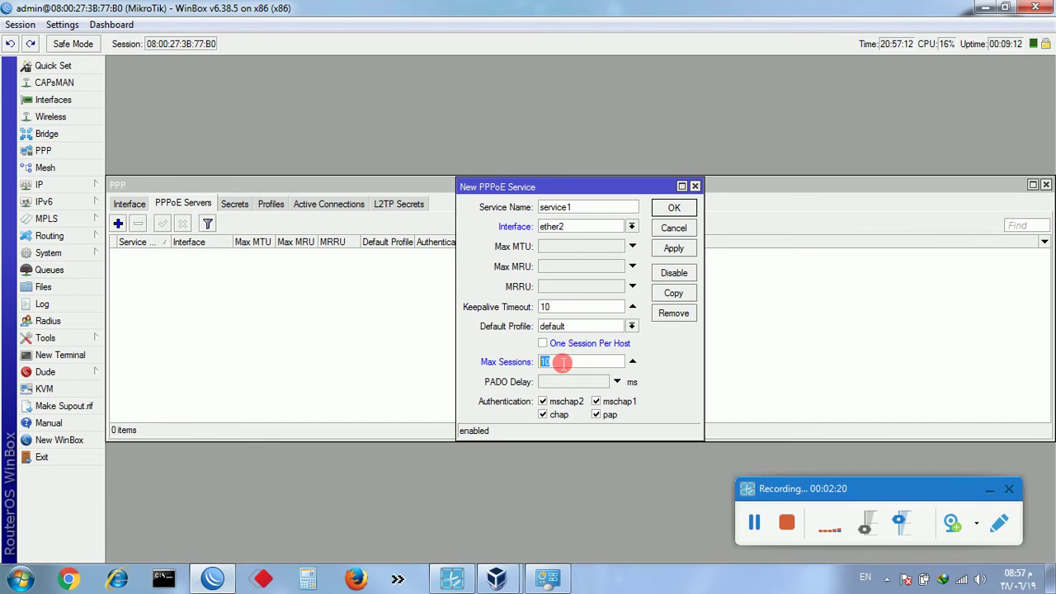
pyautogui.click(632, 362)
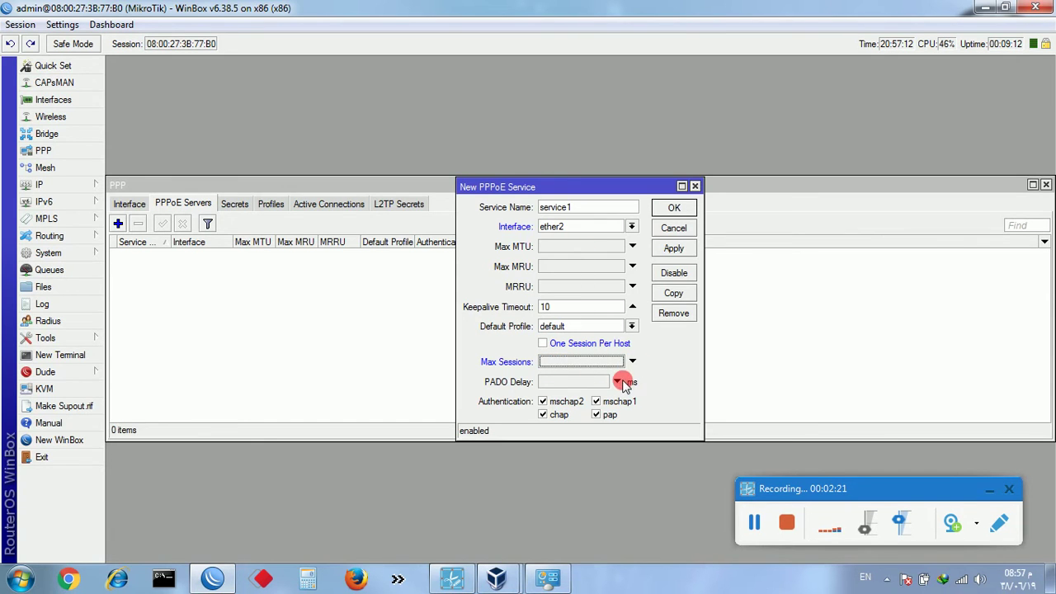
# Save the ether2 PPPoE service with only chap and pap authentication allowed, and widen the list's Interface column
pyautogui.click(544, 402)
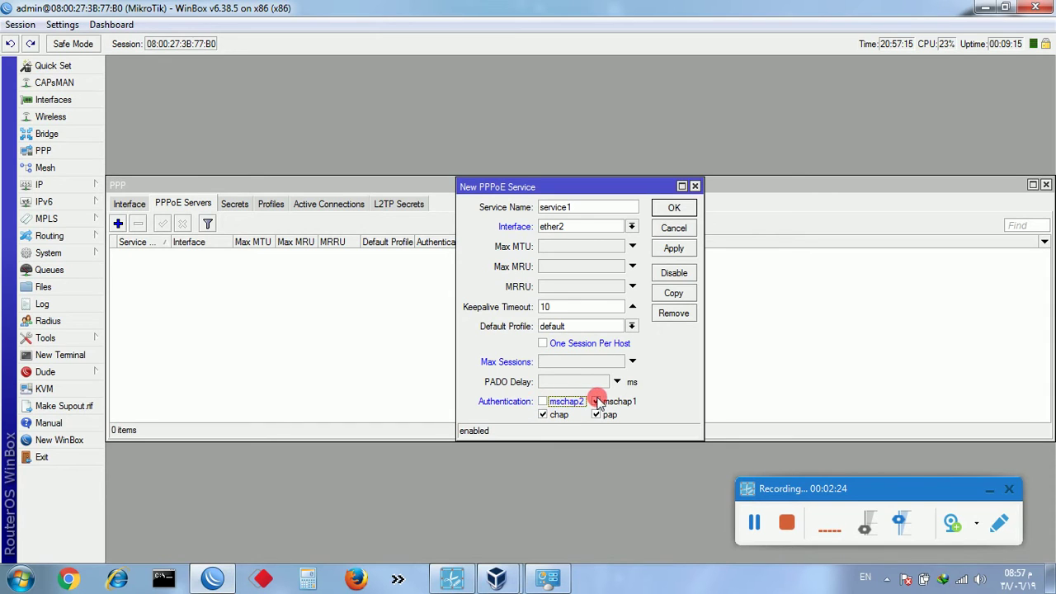
pyautogui.click(596, 402)
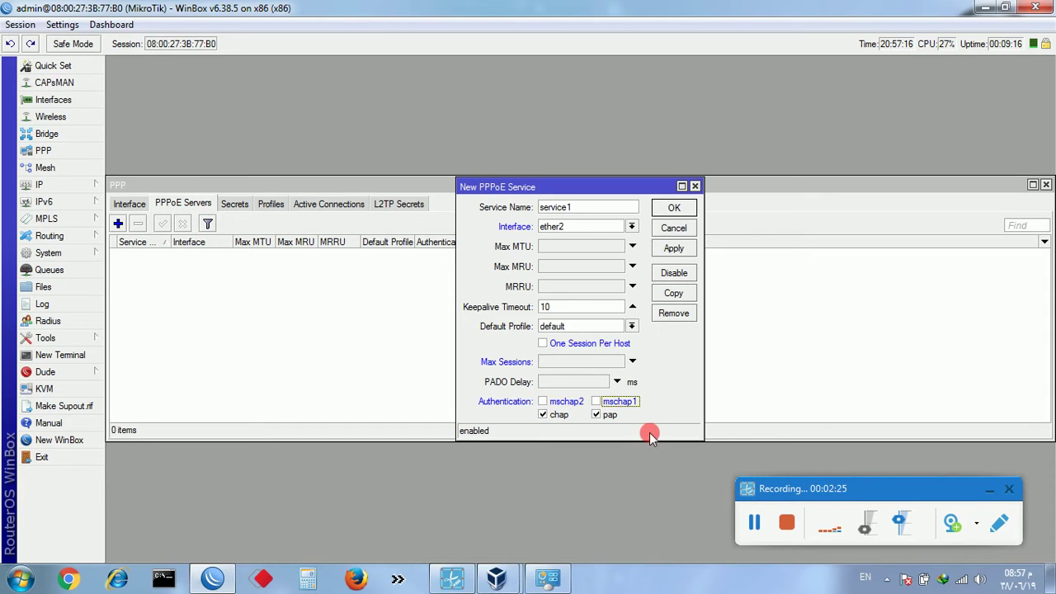
pyautogui.click(672, 210)
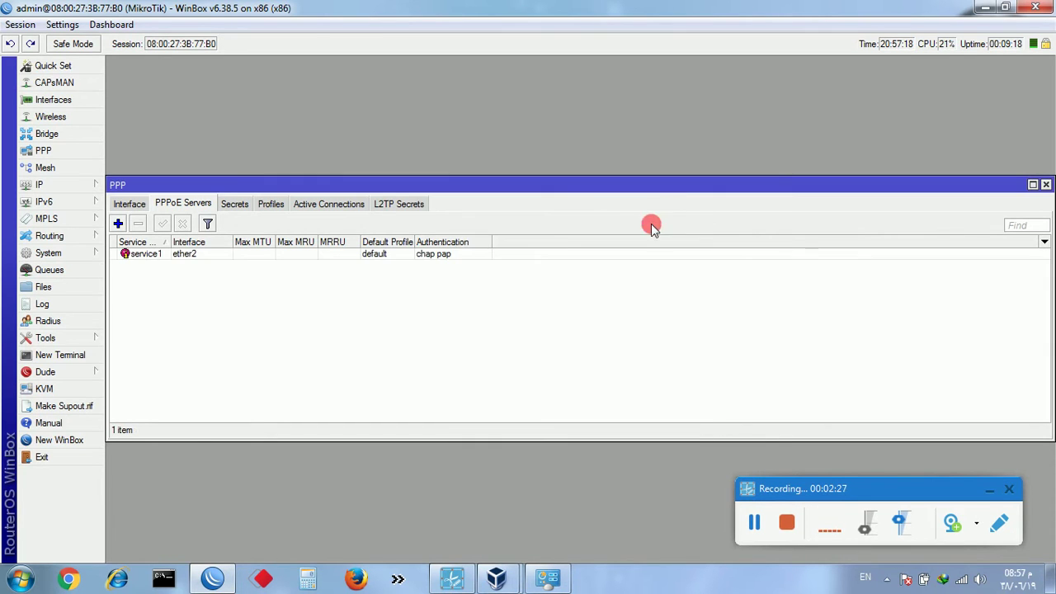
pyautogui.moveTo(238, 242); pyautogui.dragTo(264, 242)
pyautogui.click(219, 254)
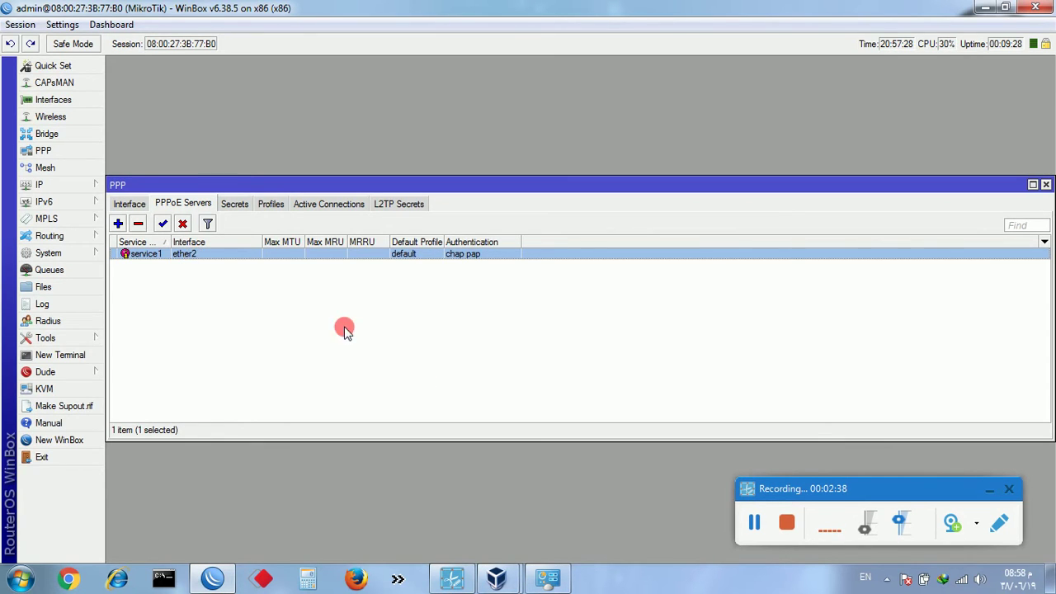
# Add a PPPoE server service on ether3 with One Session Per Host enabled and only chap and pap authentication
pyautogui.click(117, 224)
pyautogui.click(580, 227)
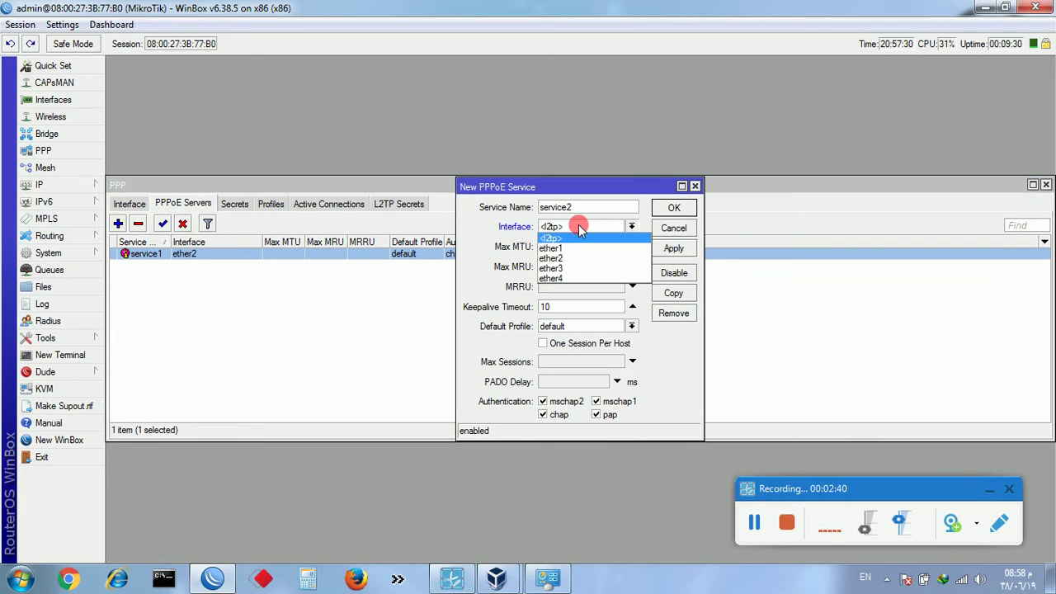
pyautogui.click(566, 269)
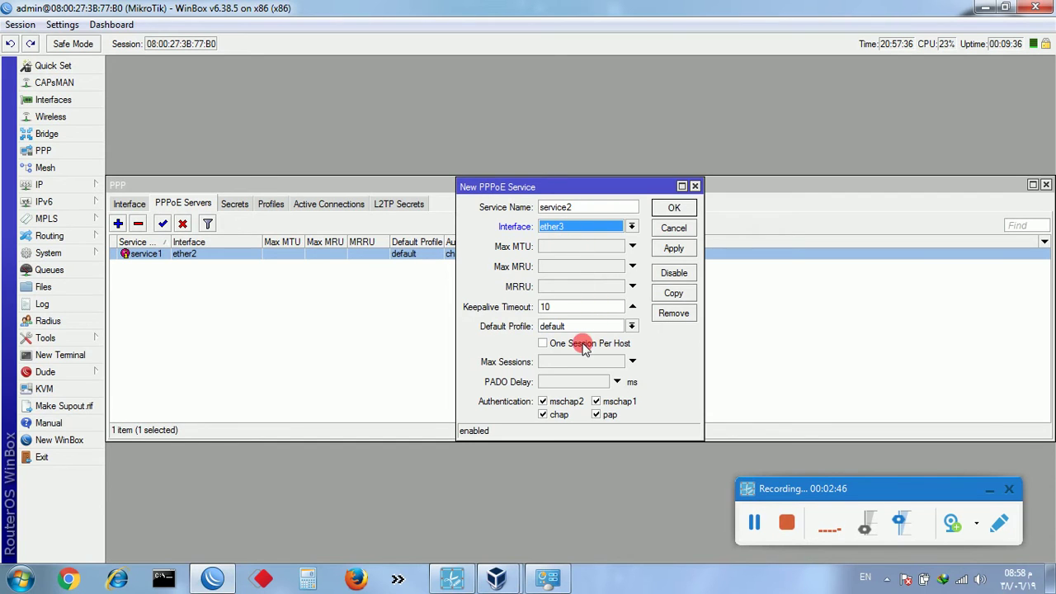
pyautogui.click(549, 343)
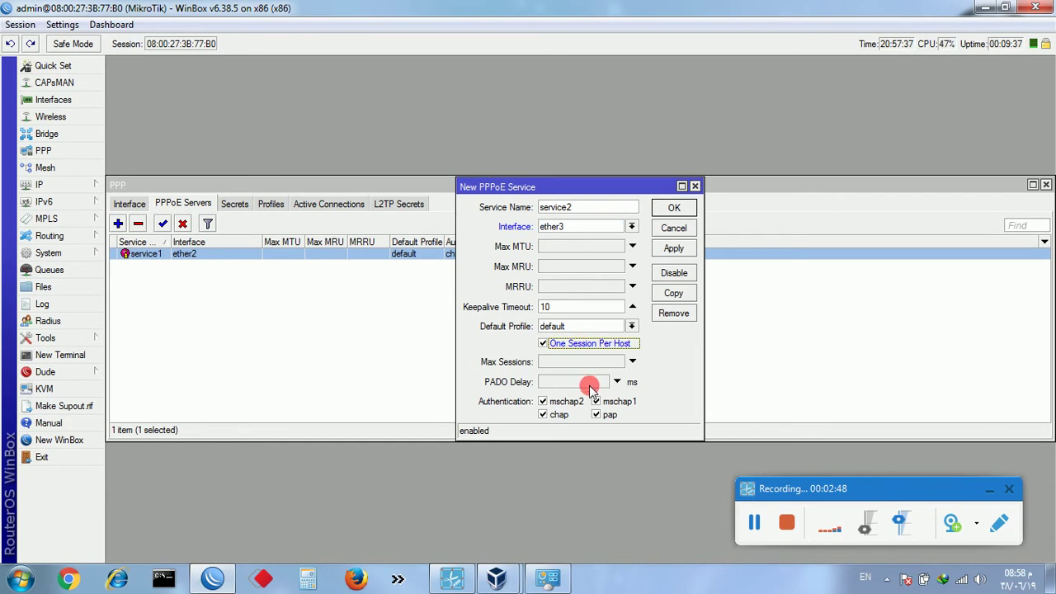
pyautogui.click(572, 402)
pyautogui.click(606, 402)
pyautogui.click(674, 208)
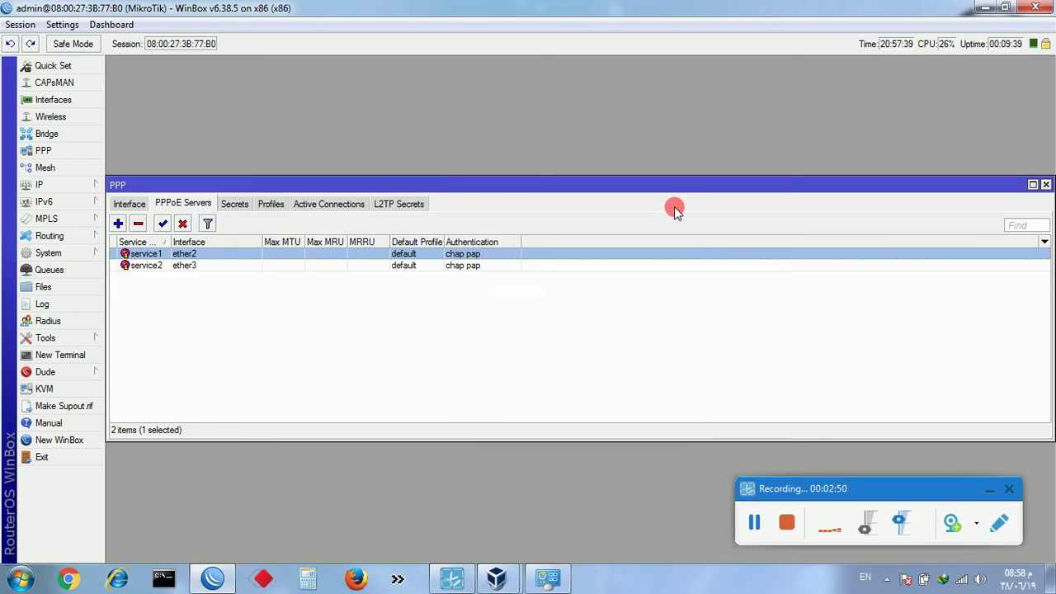
# Add a PPPoE server service on ether4 with One Session Per Host enabled and only chap and pap authentication
pyautogui.click(256, 269)
pyautogui.click(118, 223)
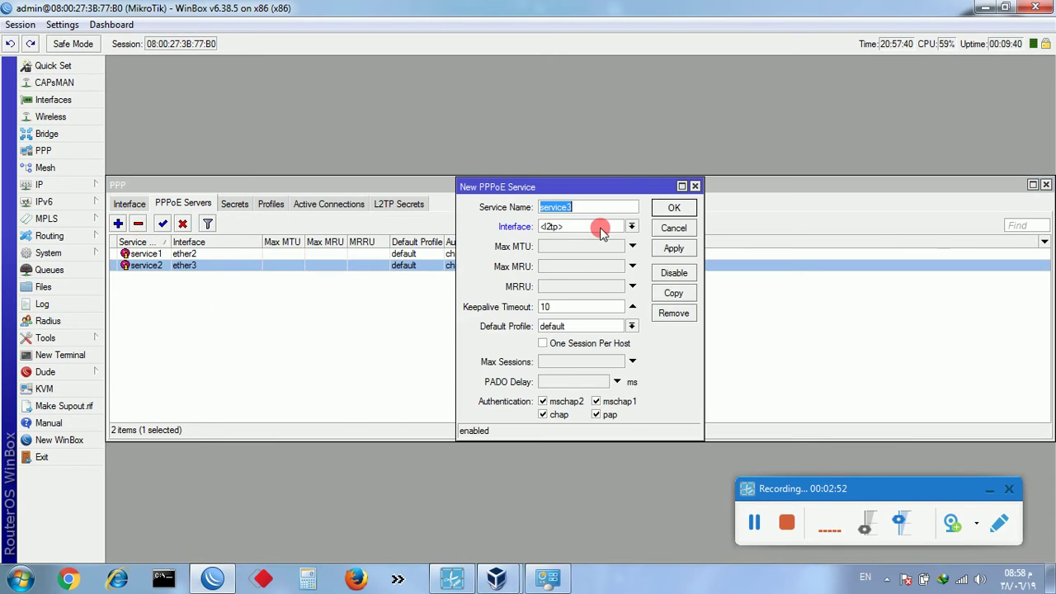
pyautogui.click(600, 227)
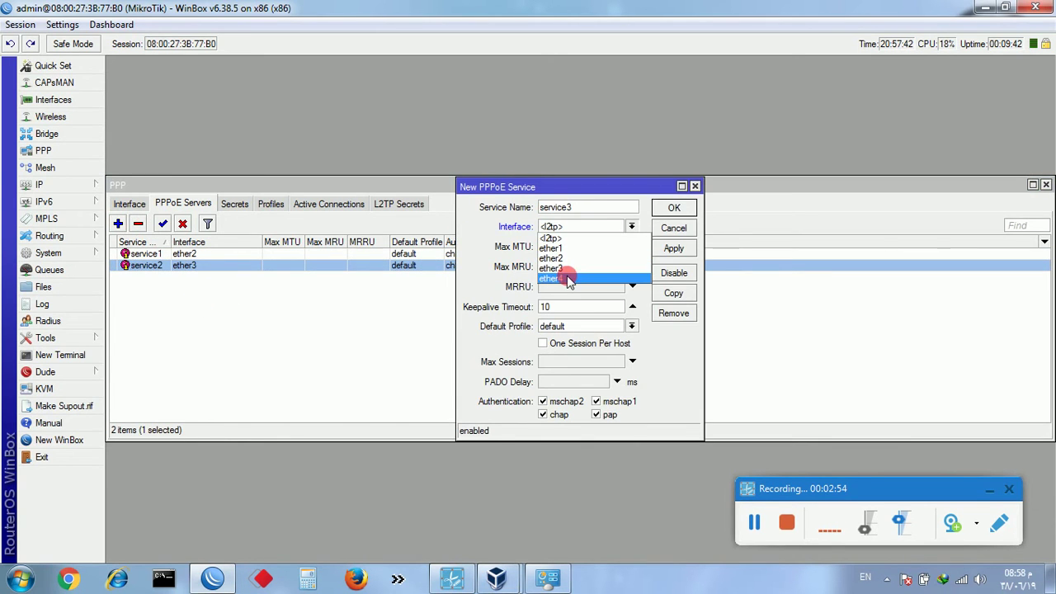
pyautogui.click(568, 278)
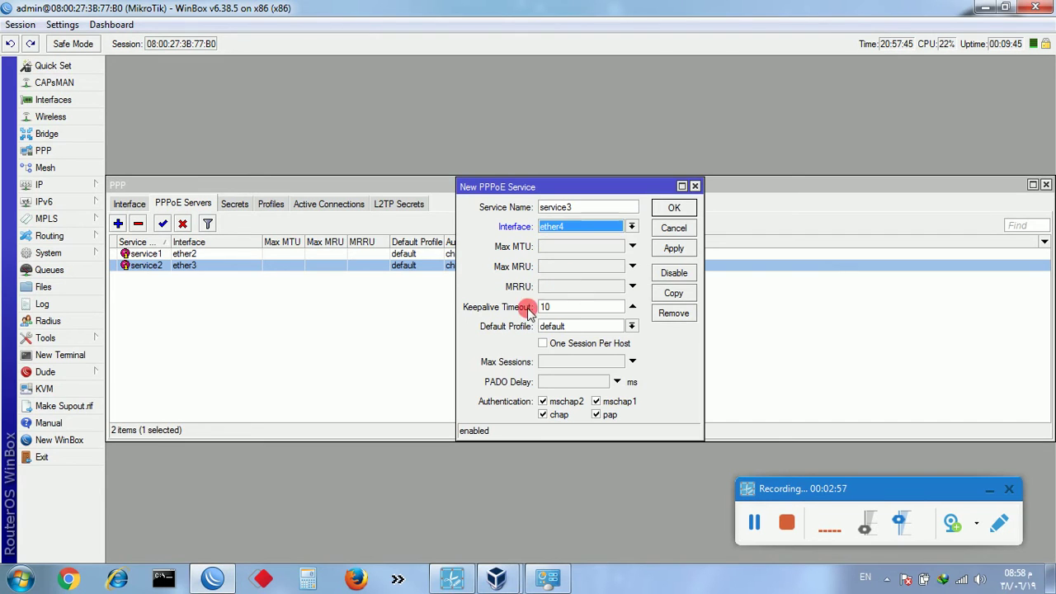
pyautogui.click(556, 345)
pyautogui.click(553, 401)
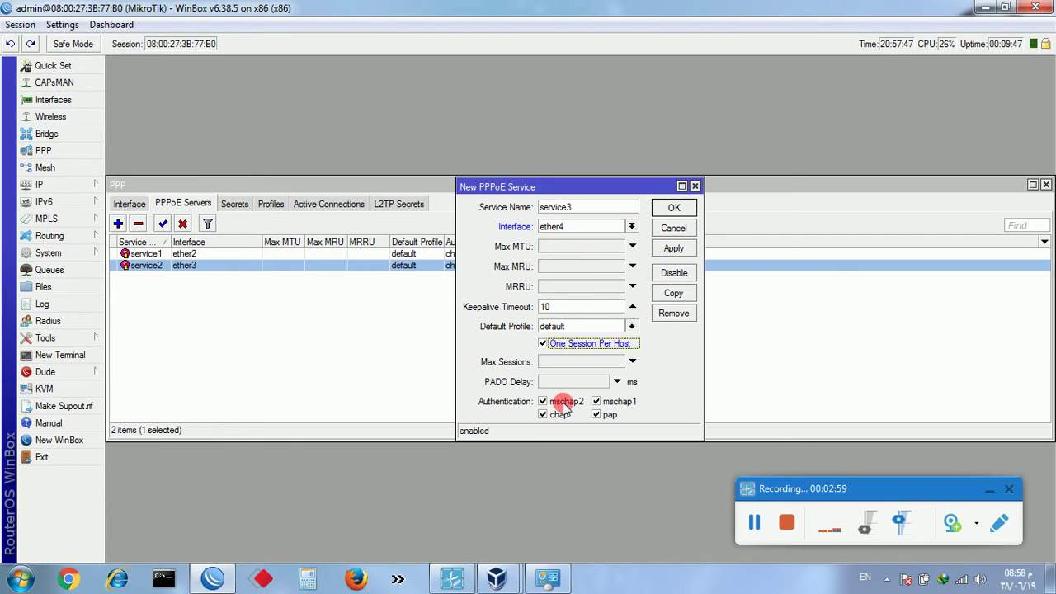
pyautogui.click(599, 402)
pyautogui.click(666, 208)
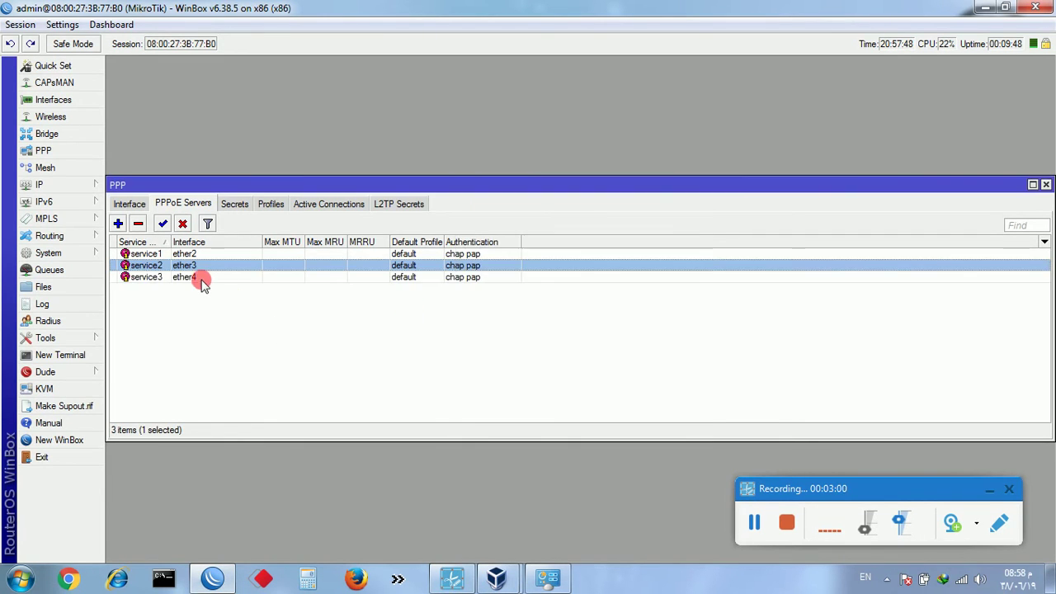
# Check the interface assignments of the three PPPoE server services, going through the ether2, ether3 and ether4 entries
pyautogui.click(203, 276)
pyautogui.click(207, 265)
pyautogui.click(208, 256)
pyautogui.click(208, 266)
pyautogui.click(209, 276)
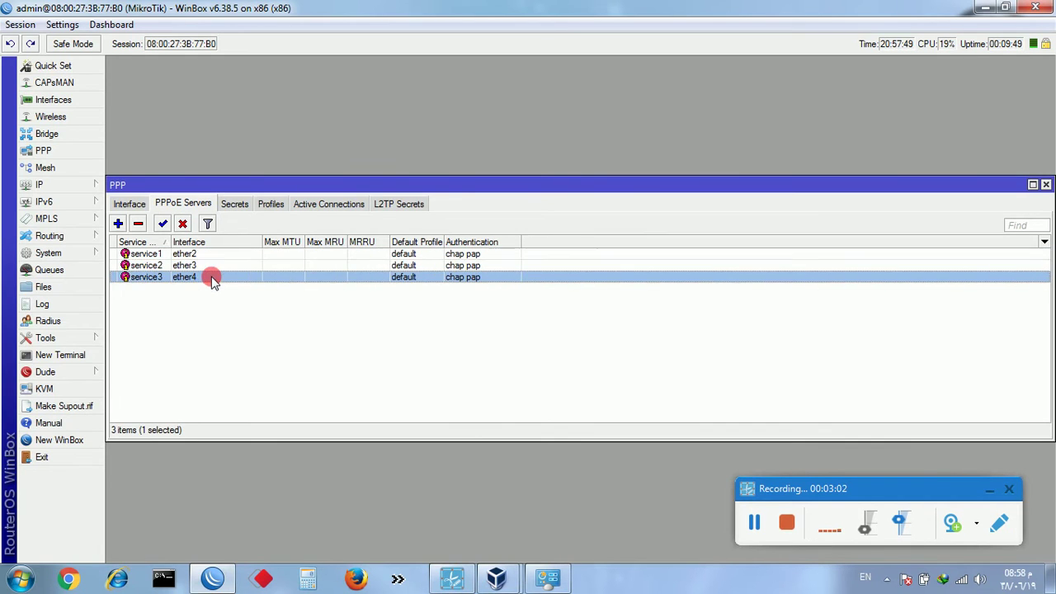
pyautogui.click(206, 254)
pyautogui.click(207, 276)
pyautogui.click(203, 265)
pyautogui.click(205, 276)
pyautogui.click(260, 324)
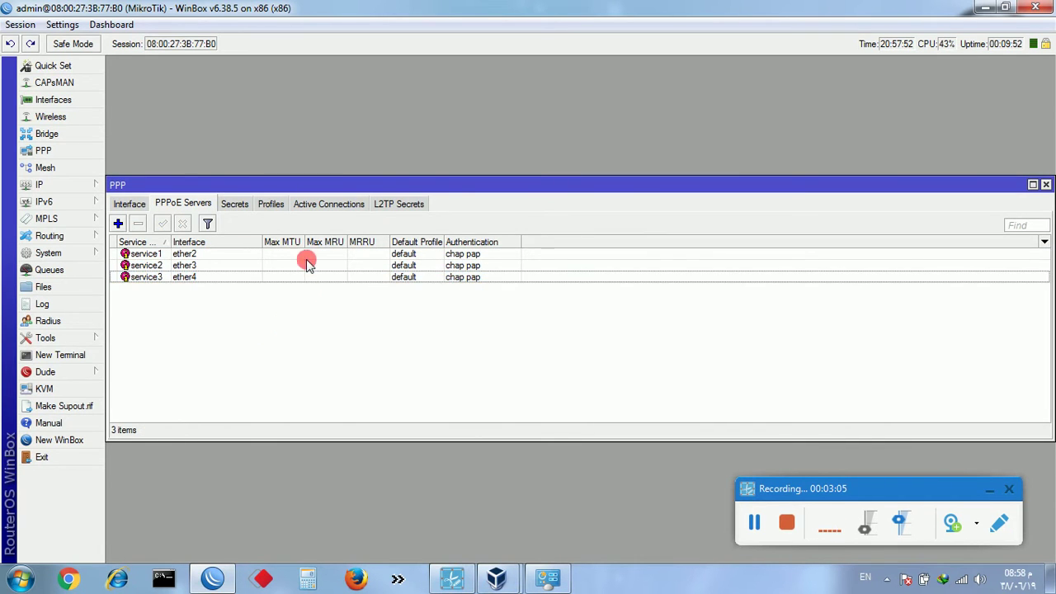
# Display the PPP profiles and examine the default profile's local and remote address columns
pyautogui.click(271, 206)
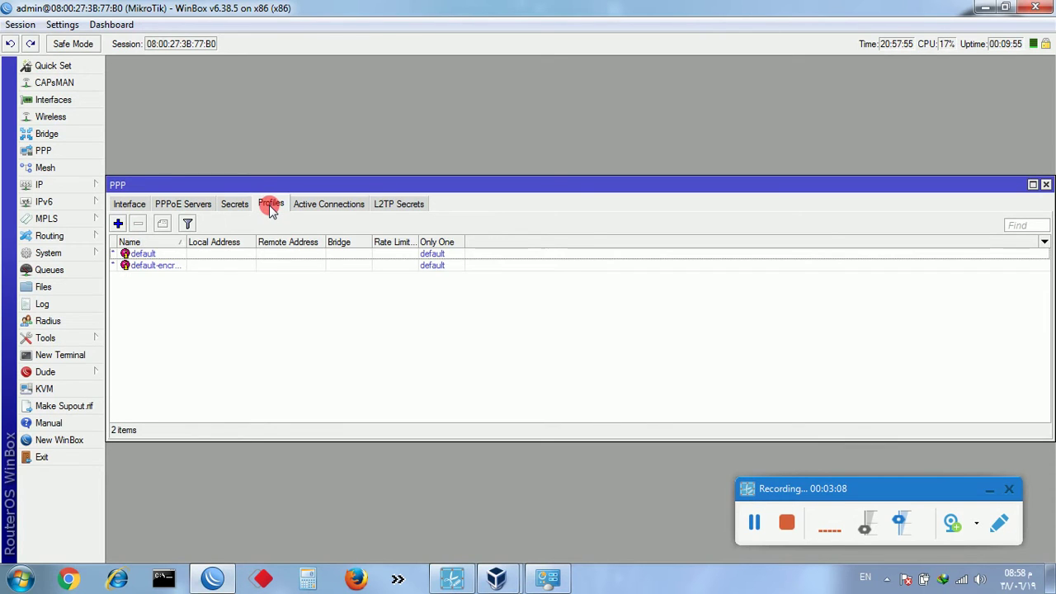
pyautogui.click(149, 254)
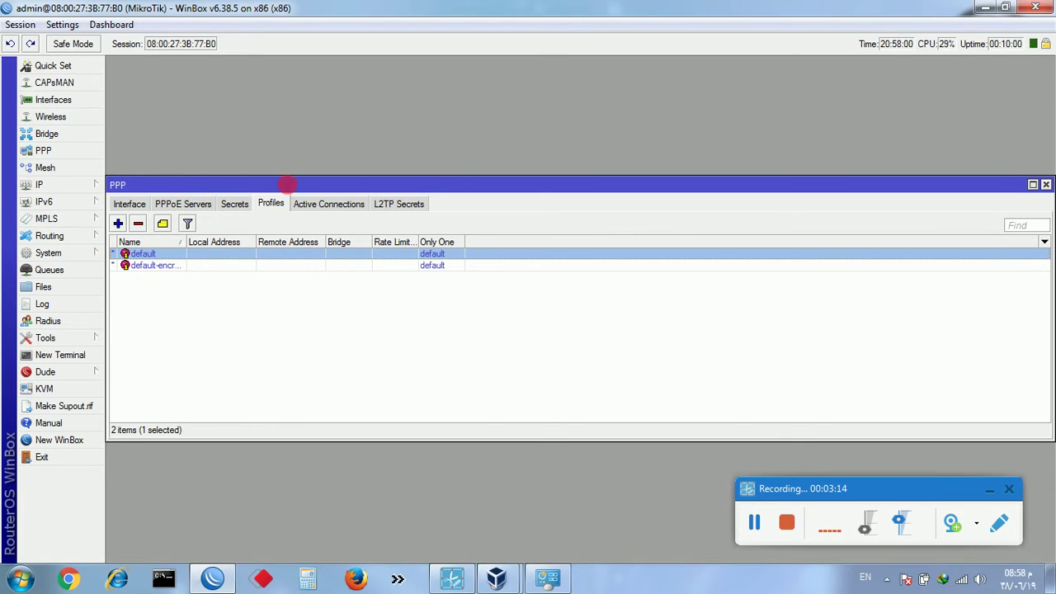
pyautogui.moveTo(283, 183); pyautogui.dragTo(288, 159)
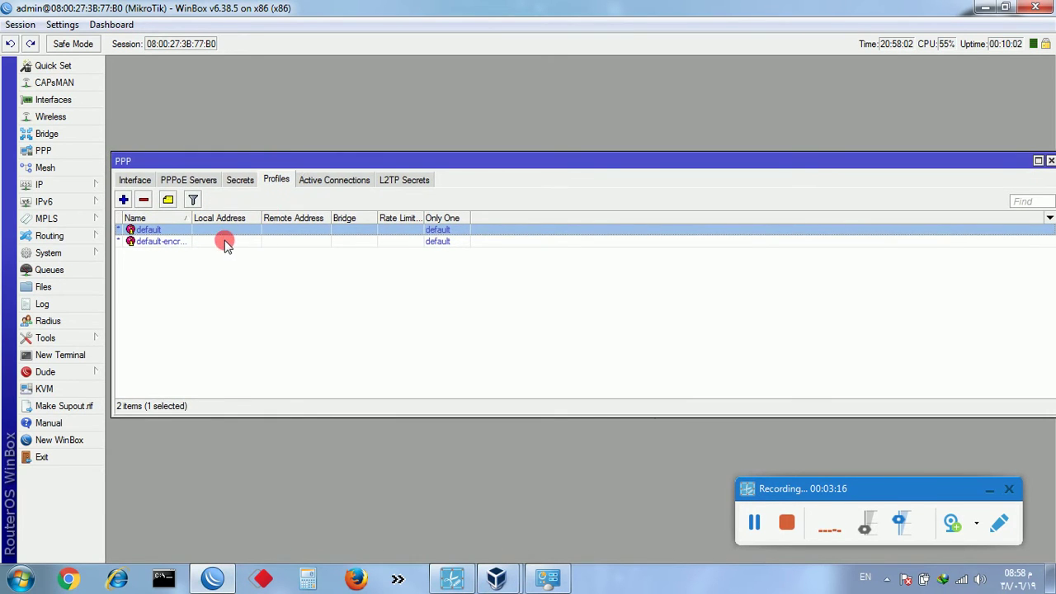
pyautogui.click(223, 240)
pyautogui.click(233, 231)
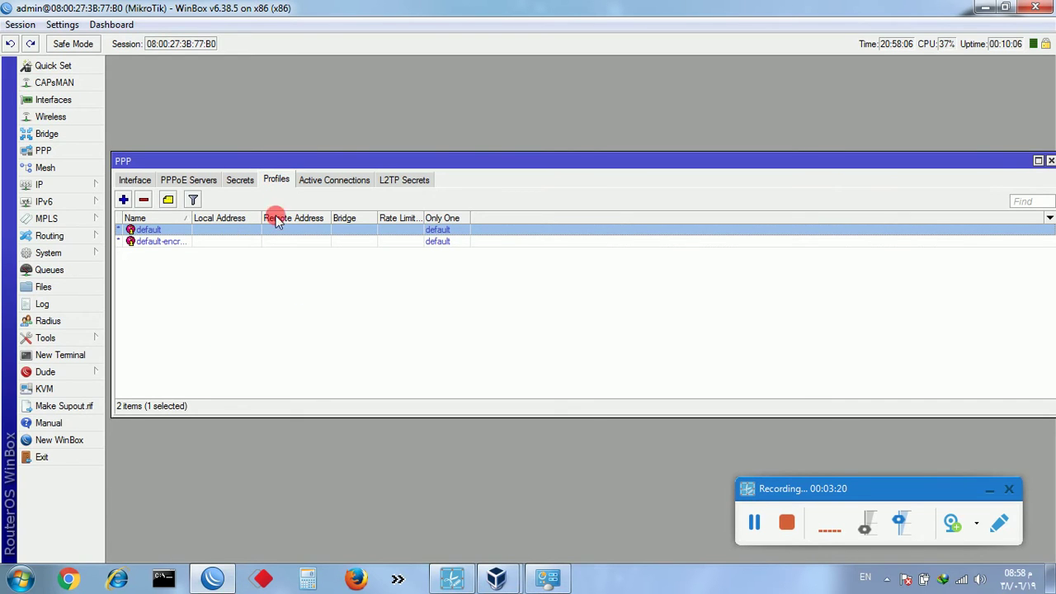
# Create an IP pool named PPP with the address range 192.168.1.2-192.168.1.254 and no next pool
pyautogui.click(73, 186)
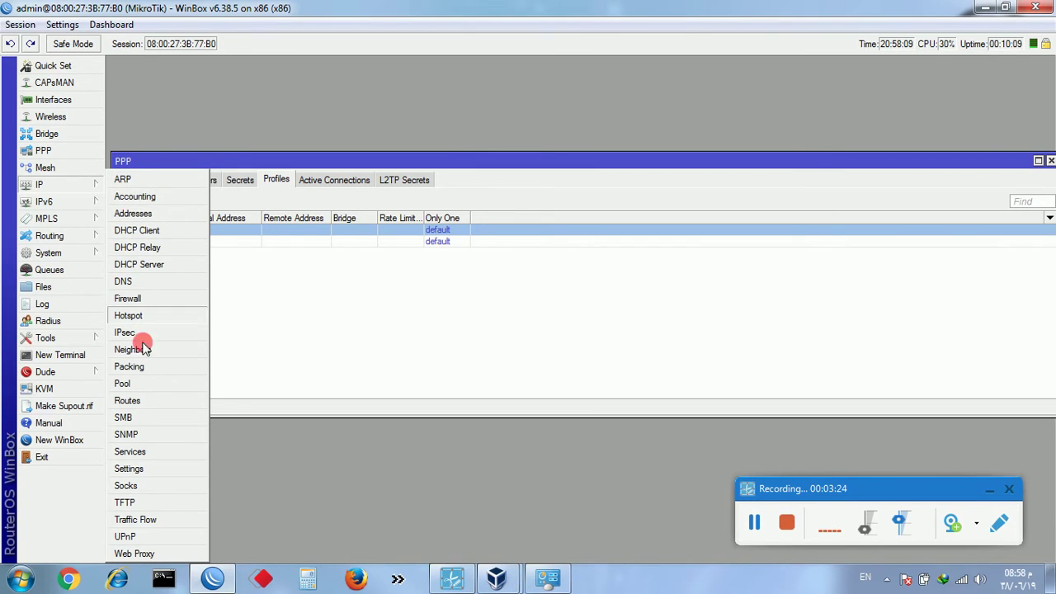
pyautogui.click(137, 384)
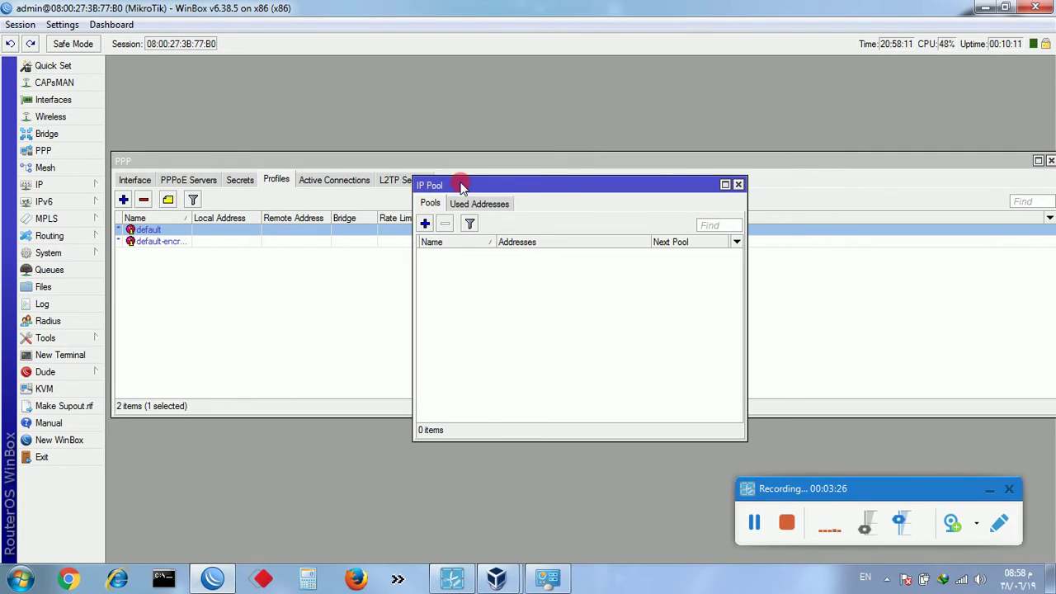
pyautogui.moveTo(461, 182); pyautogui.dragTo(396, 111)
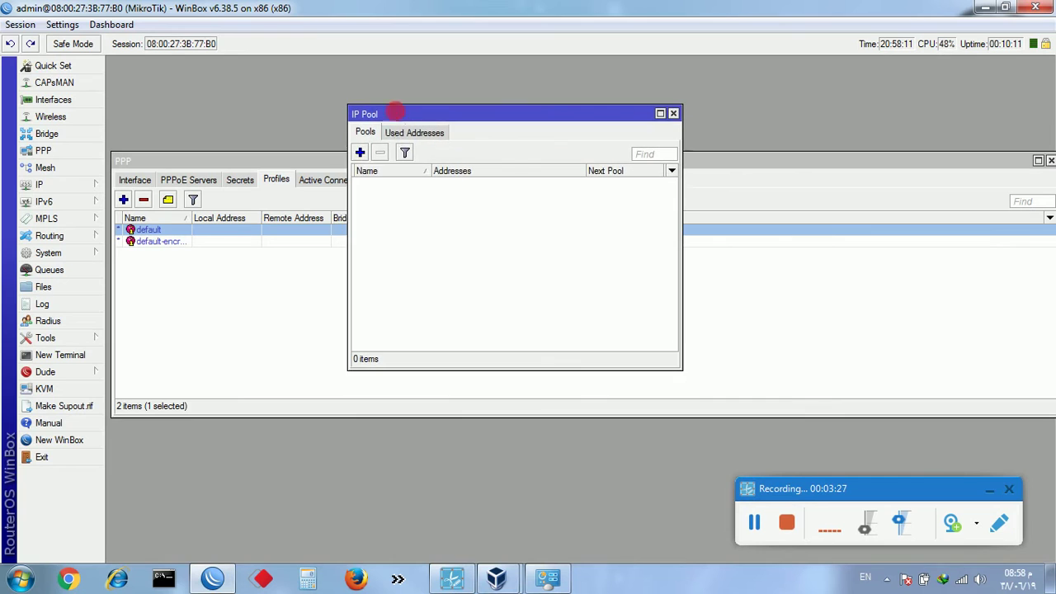
pyautogui.click(361, 152)
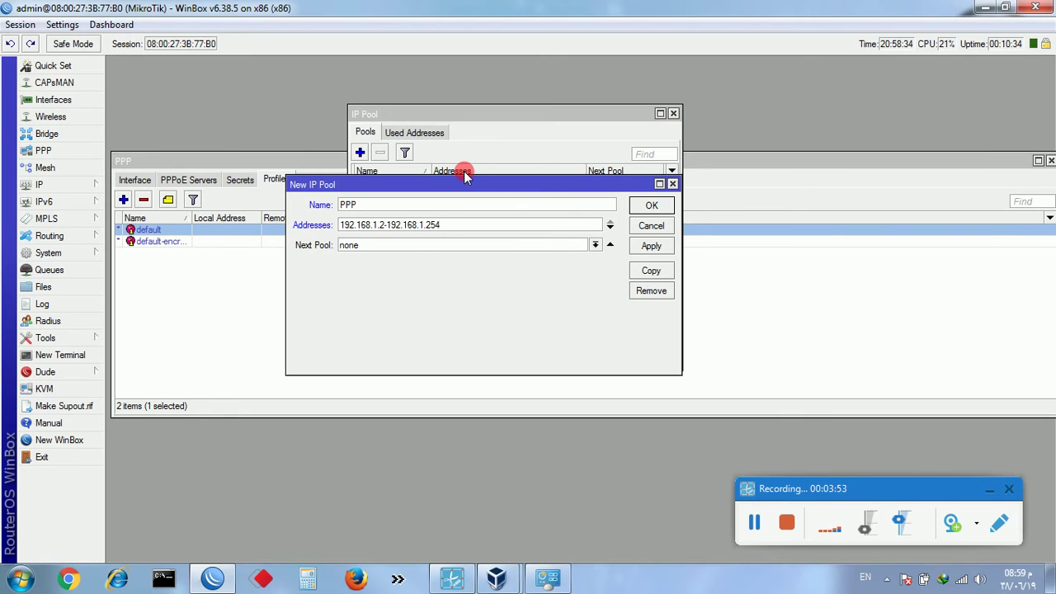
pyautogui.moveTo(373, 226); pyautogui.dragTo(460, 229)
pyautogui.click(481, 232)
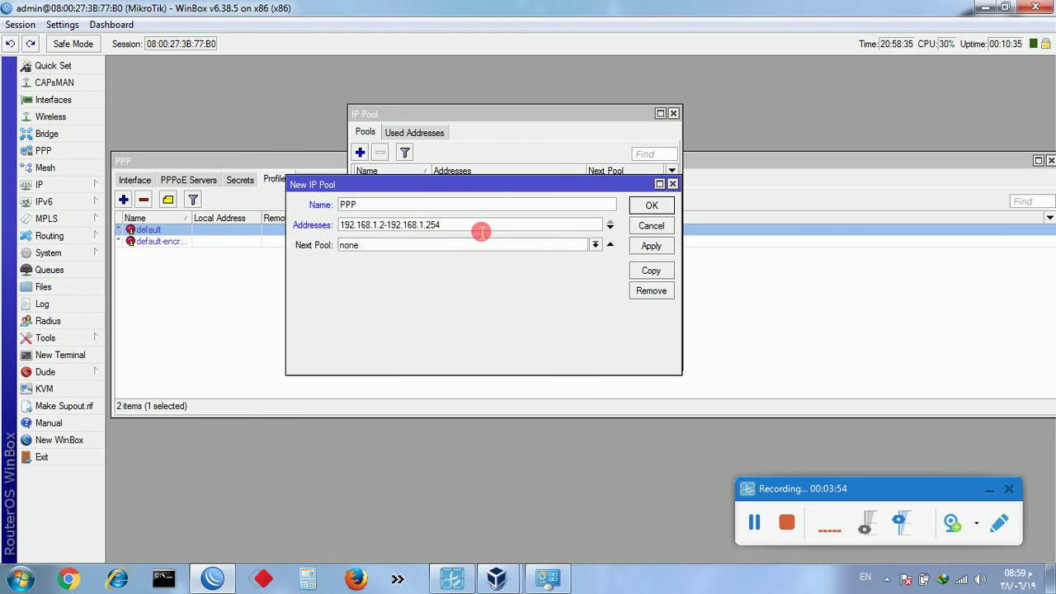
pyautogui.moveTo(476, 185); pyautogui.dragTo(477, 203)
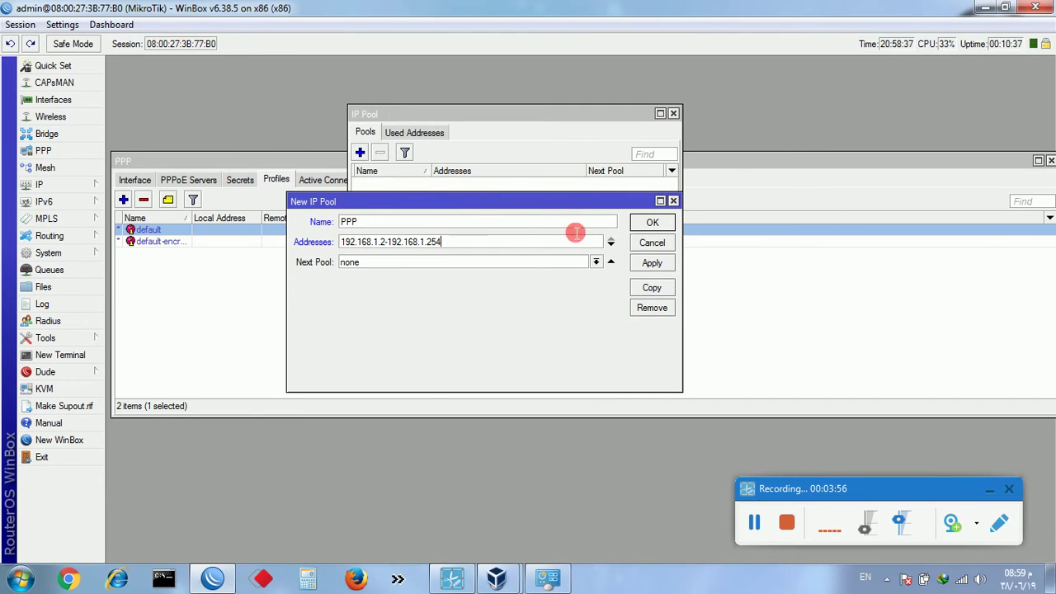
pyautogui.click(652, 222)
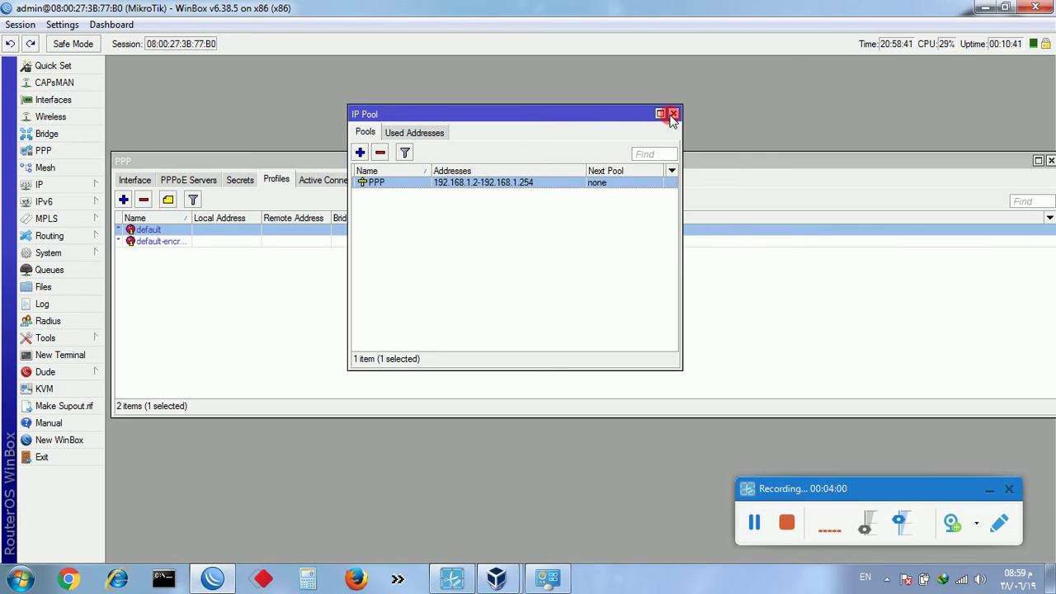
# Copy the address range of the PPP pool and close the IP pool list
pyautogui.click(573, 186)
pyautogui.doubleClick(548, 183)
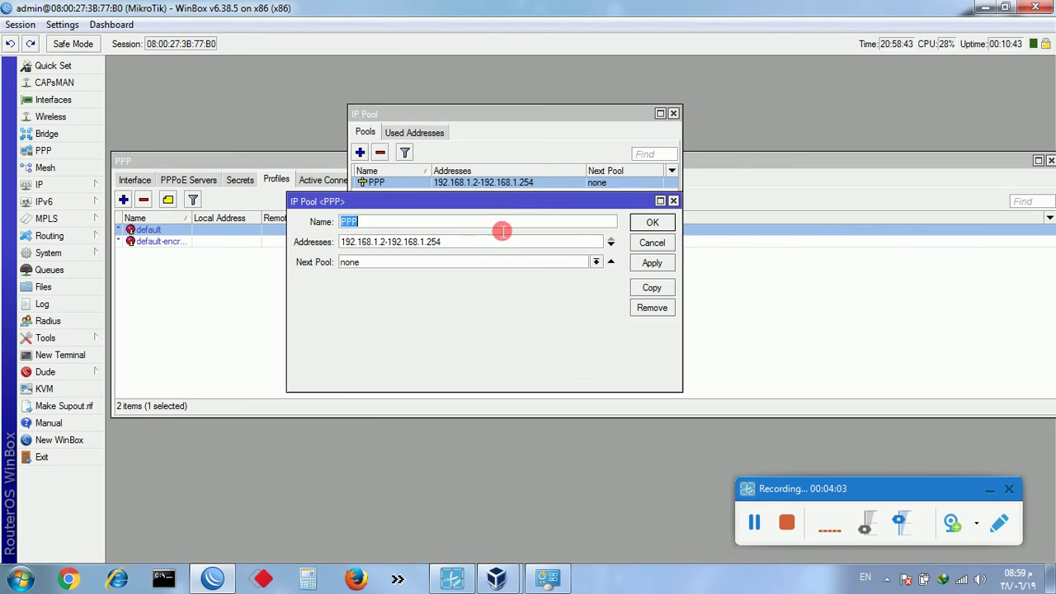
pyautogui.doubleClick(415, 241)
pyautogui.rightClick(414, 243)
pyautogui.click(450, 272)
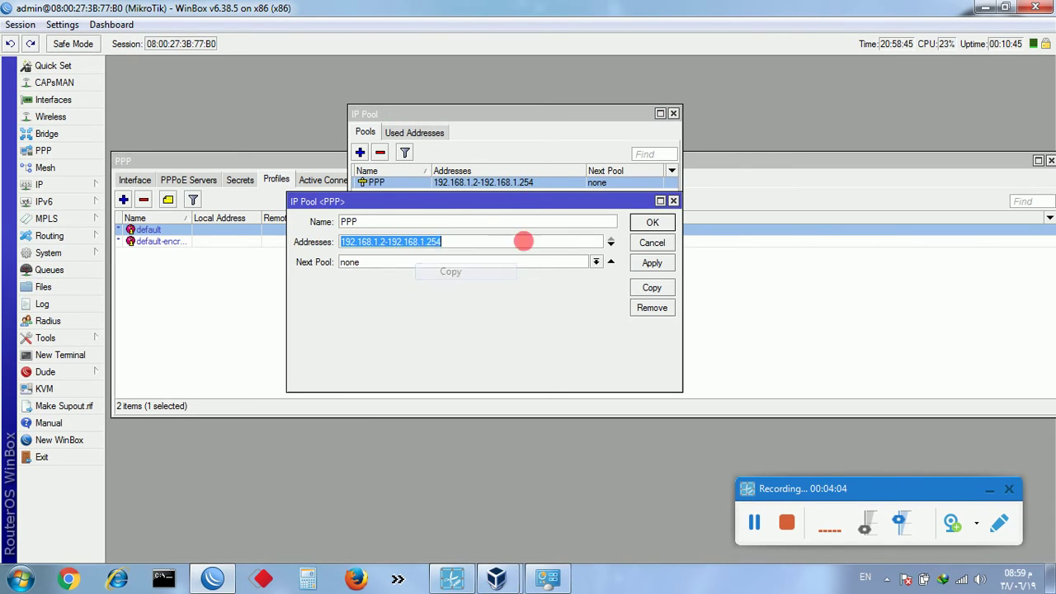
pyautogui.click(650, 223)
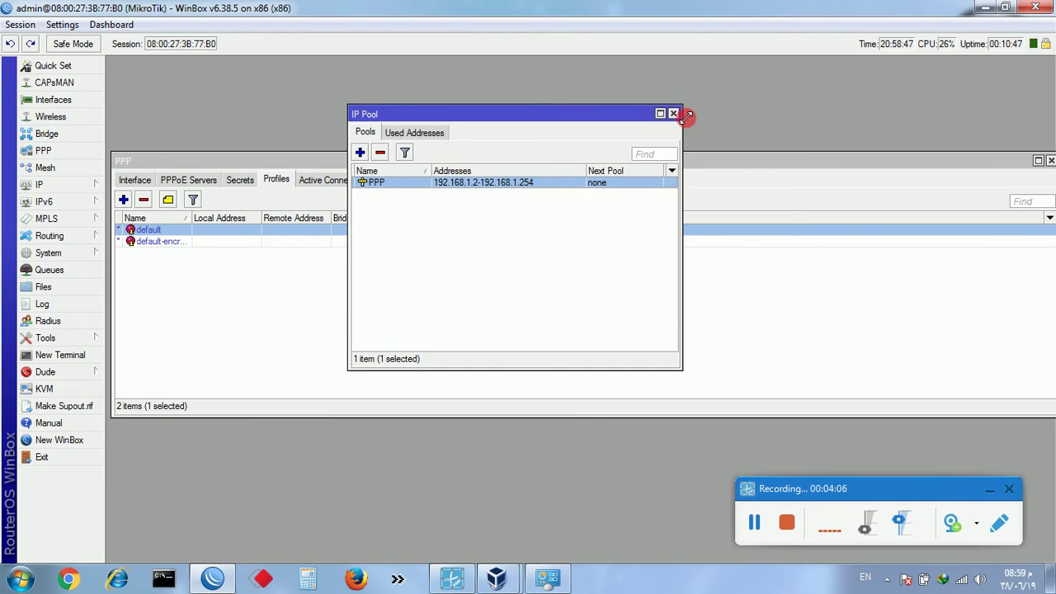
pyautogui.doubleClick(678, 113)
pyautogui.doubleClick(646, 64)
pyautogui.click(672, 113)
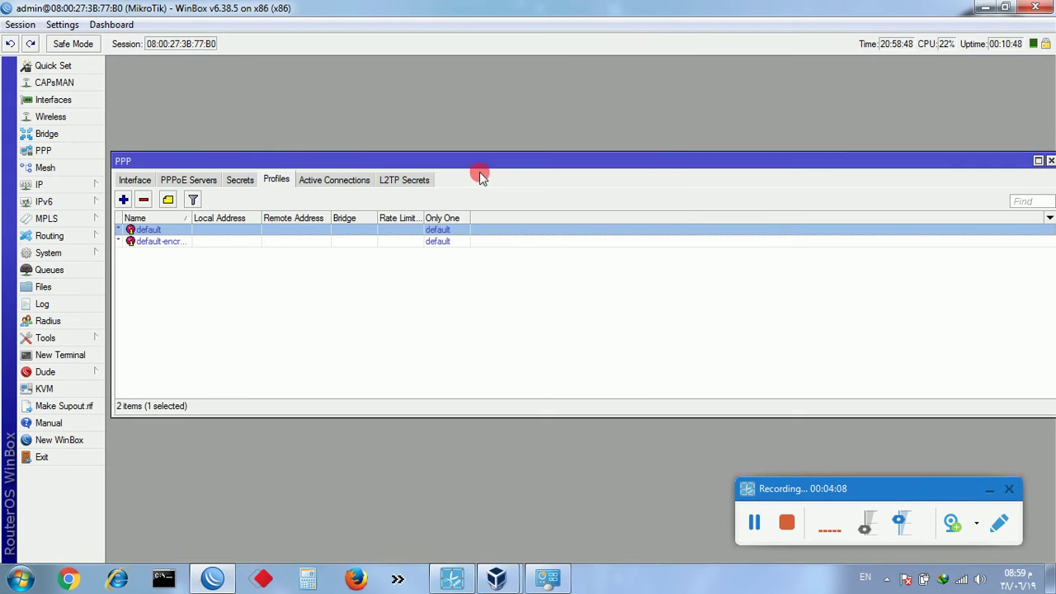
# Start a new srcnat firewall NAT rule with the copied range 192.168.1.2-192.168.1.254 as source address, and widen its window
pyautogui.click(78, 184)
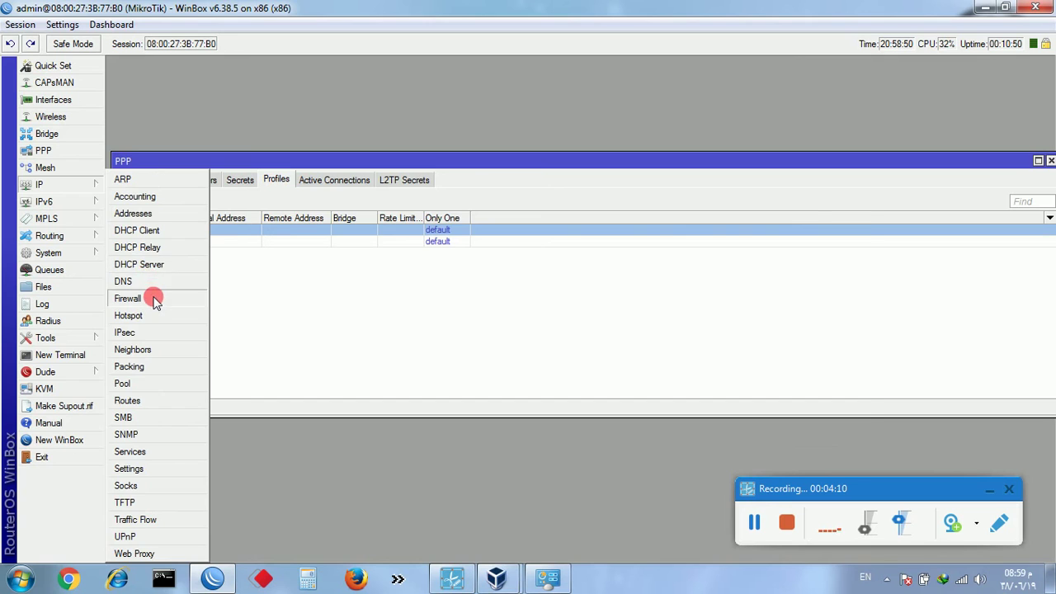
pyautogui.click(153, 299)
pyautogui.click(355, 204)
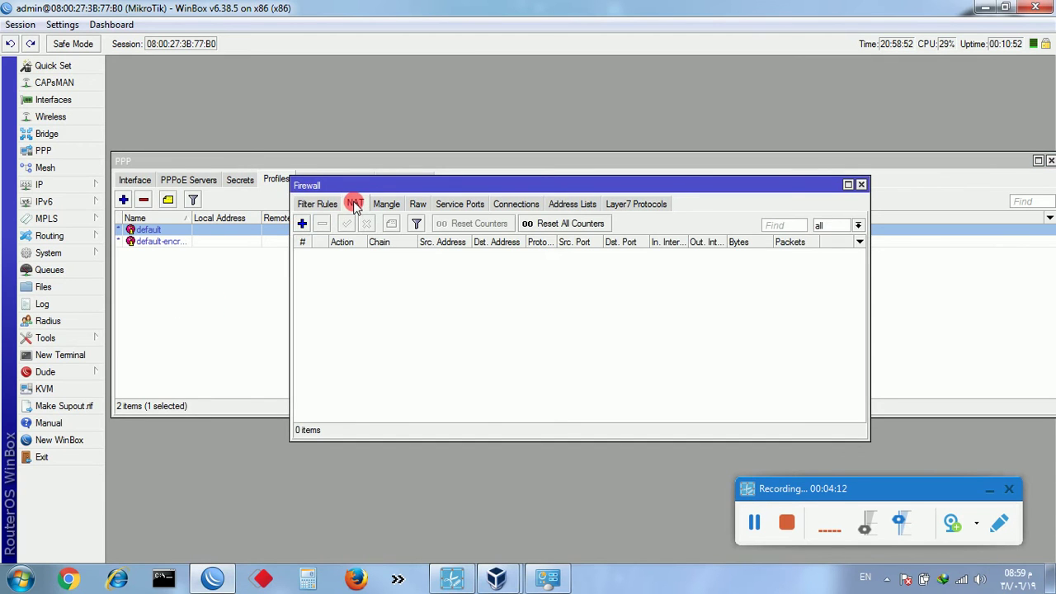
pyautogui.click(304, 223)
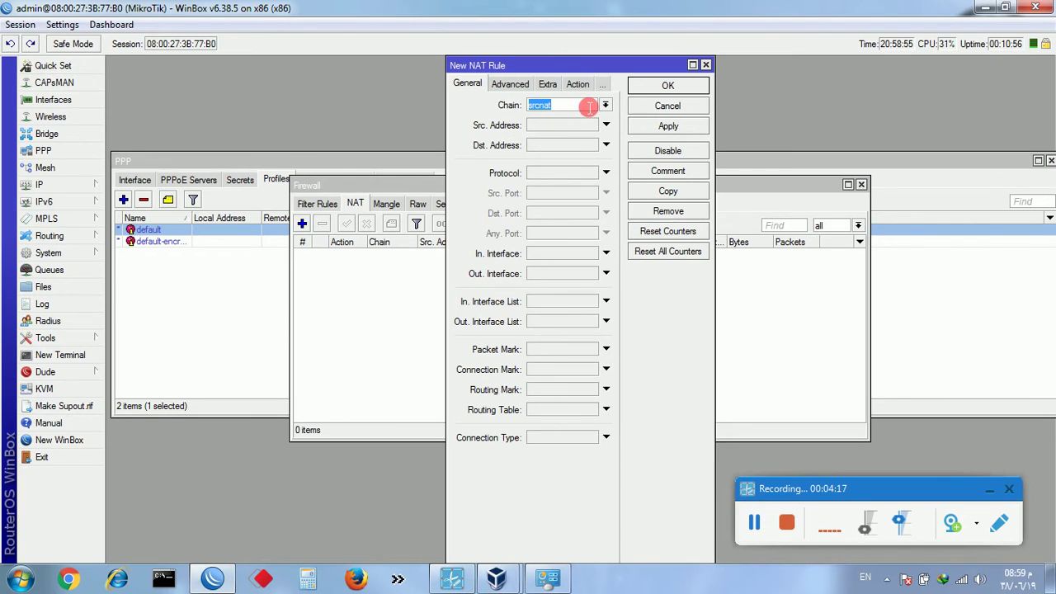
pyautogui.click(544, 124)
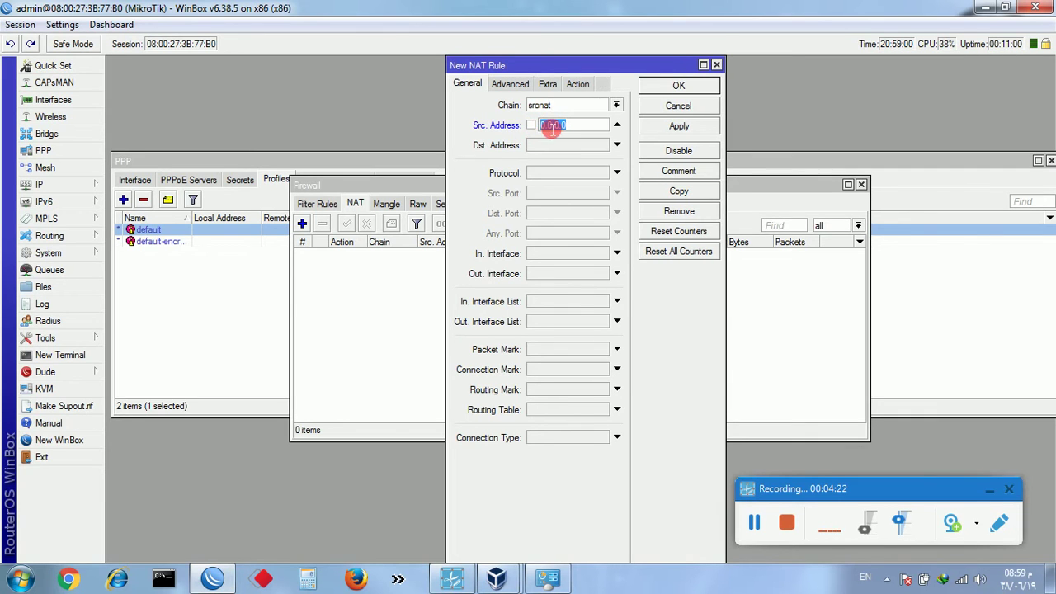
pyautogui.rightClick(548, 124)
pyautogui.click(580, 162)
pyautogui.moveTo(447, 158); pyautogui.dragTo(270, 151)
pyautogui.moveTo(500, 127); pyautogui.dragTo(316, 133)
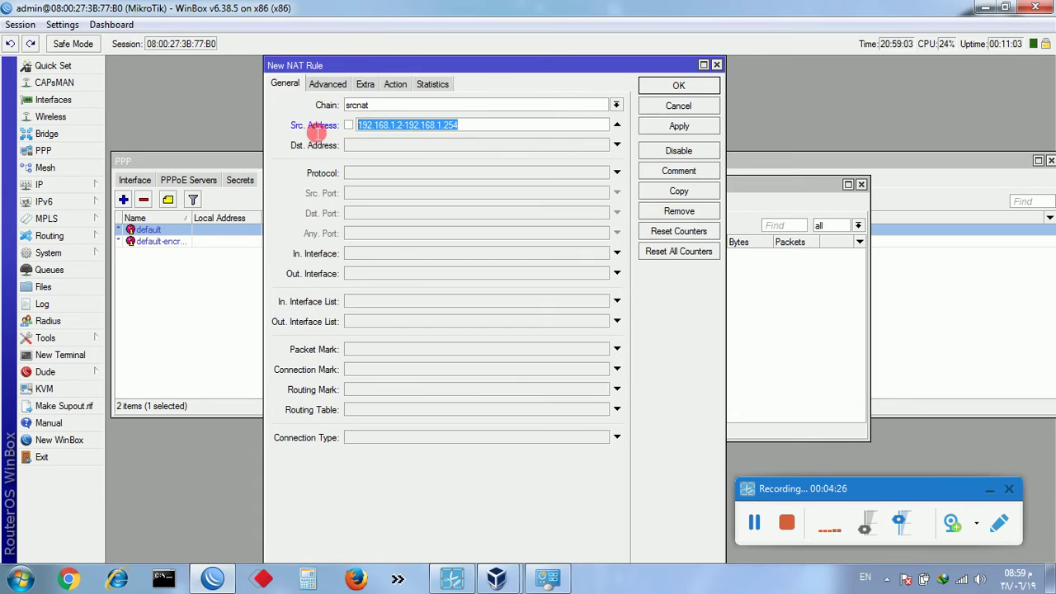
pyautogui.click(422, 125)
pyautogui.moveTo(472, 133)
pyautogui.mouseDown()
pyautogui.moveTo(337, 129)
pyautogui.moveTo(467, 154)
pyautogui.moveTo(467, 132)
pyautogui.moveTo(316, 125)
pyautogui.moveTo(491, 132)
pyautogui.mouseUp()
pyautogui.click(363, 130)
pyautogui.click(380, 130)
pyautogui.click(491, 132)
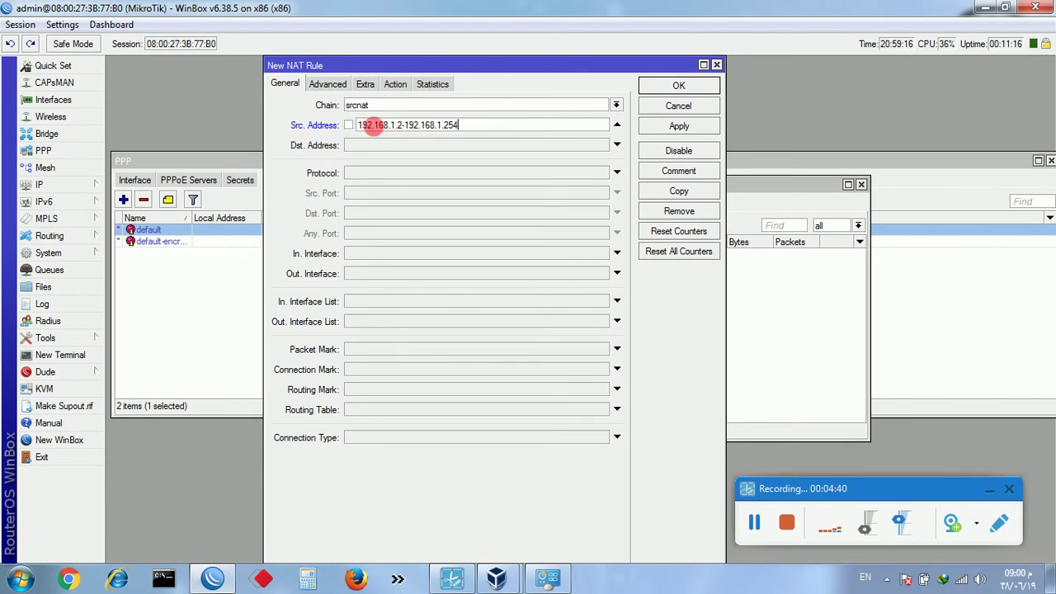
# Set the NAT rule's action to masquerade and save it, widen the Src. Address column and close the firewall window
pyautogui.click(395, 83)
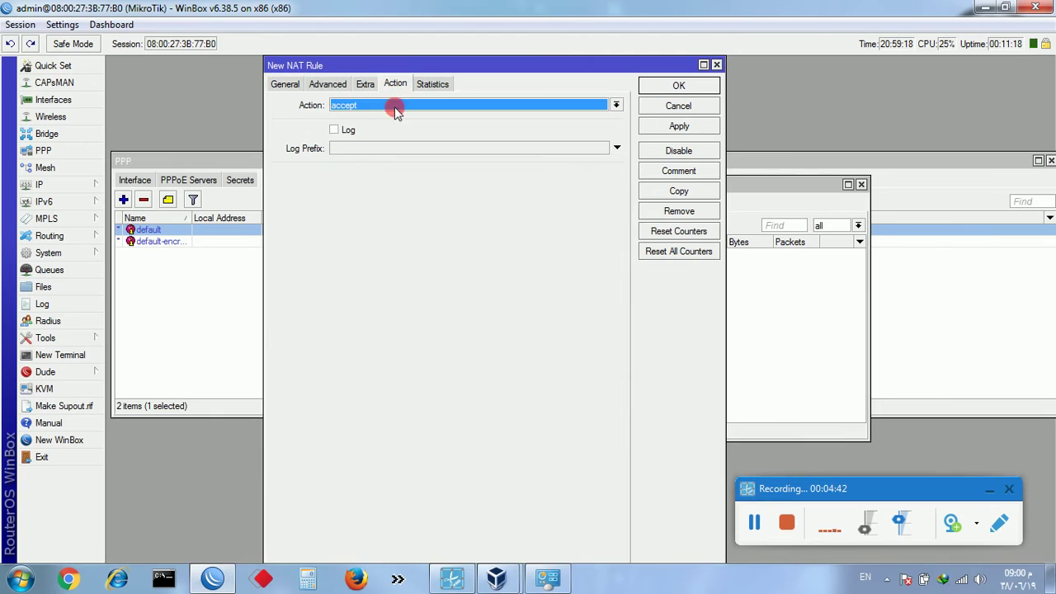
pyautogui.click(370, 106)
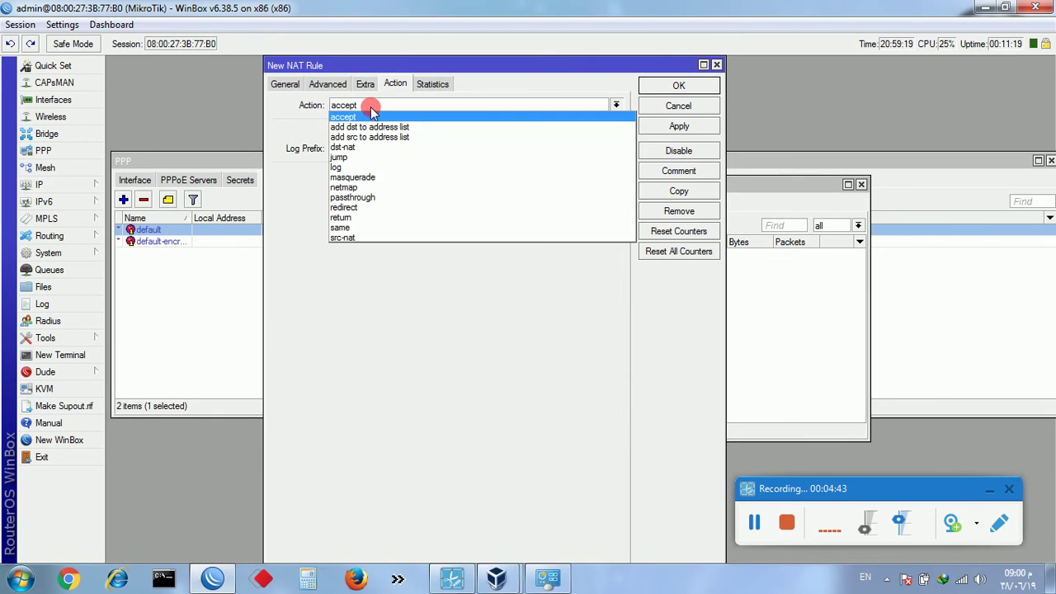
pyautogui.click(370, 180)
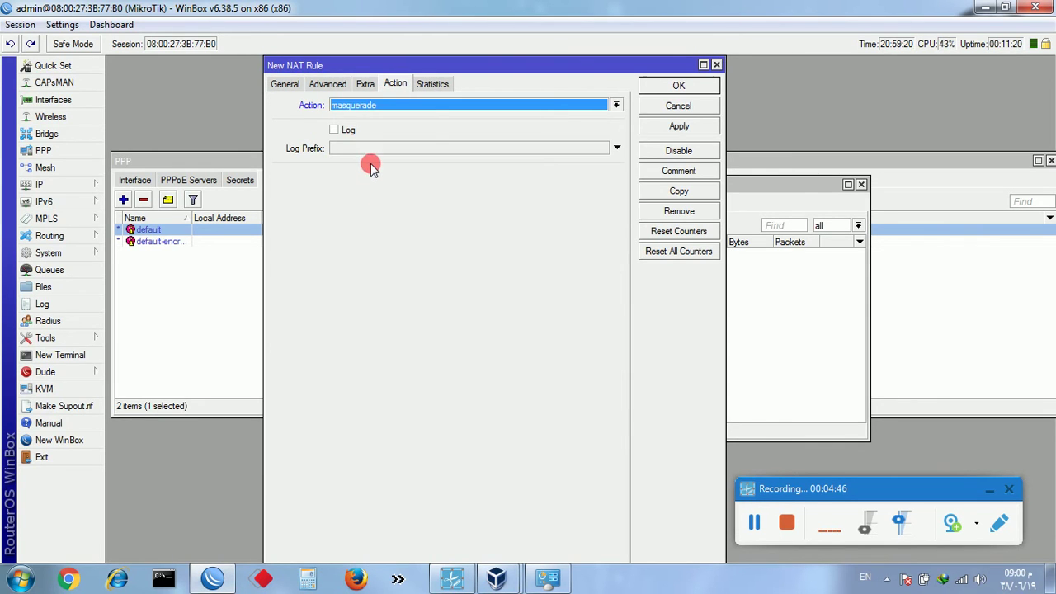
pyautogui.click(647, 87)
pyautogui.click(410, 254)
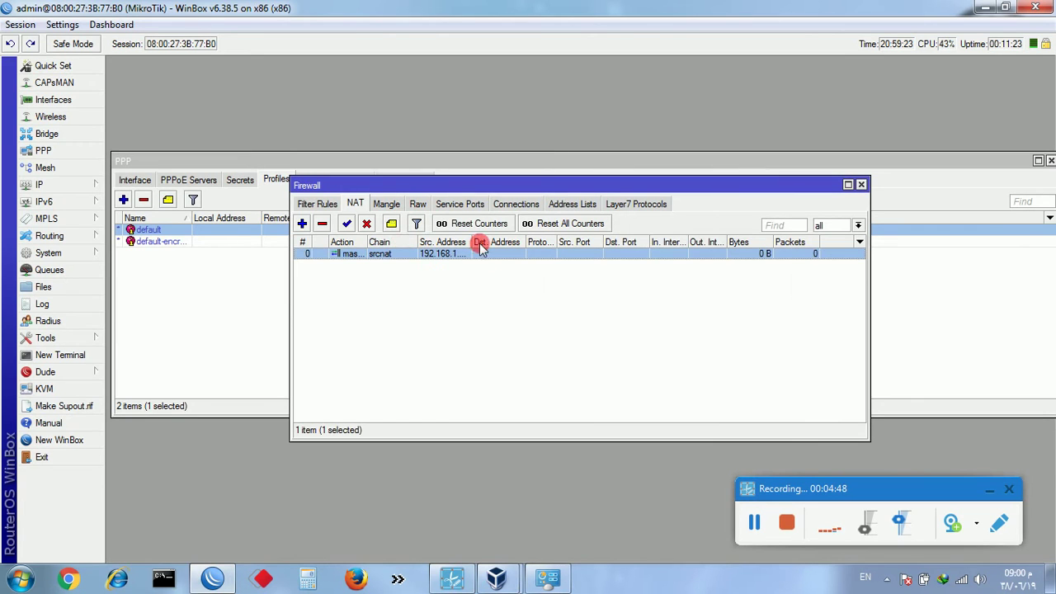
pyautogui.moveTo(475, 244); pyautogui.dragTo(542, 253)
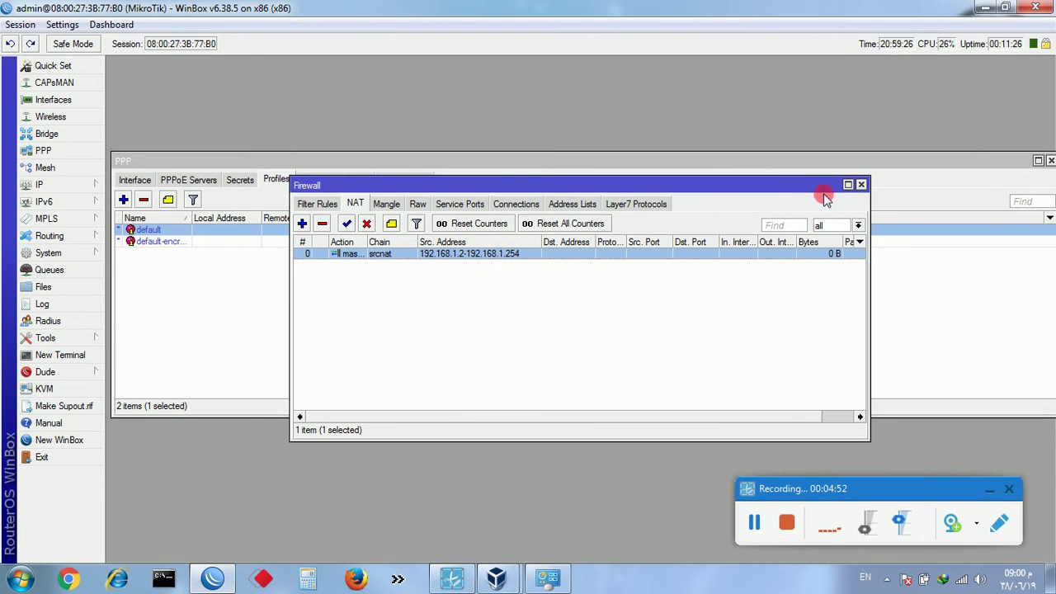
pyautogui.click(860, 184)
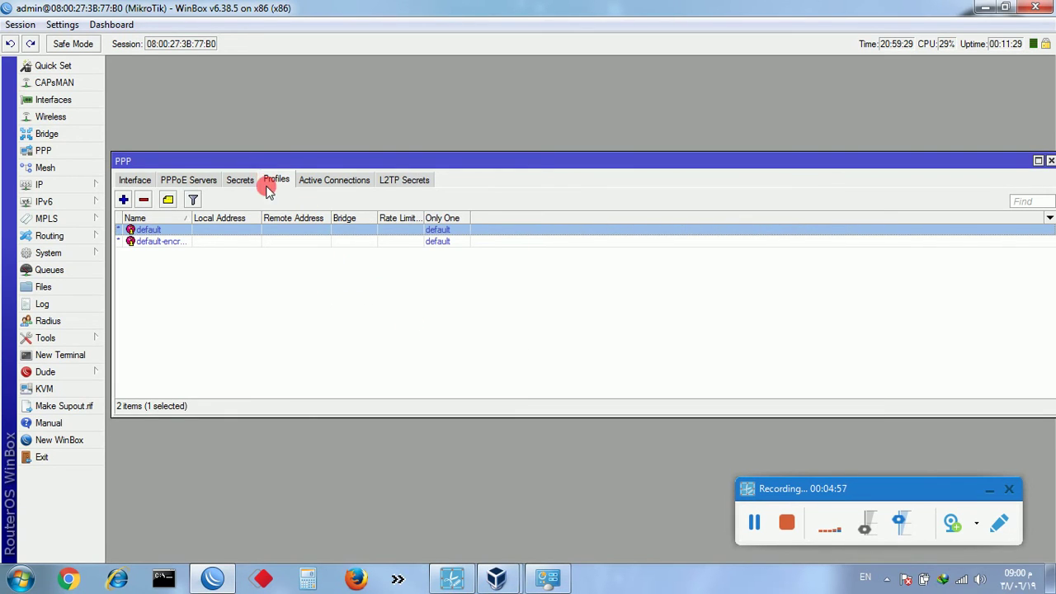
# Set the default PPP profile's local address to 192.168.1.1 and its remote address to the PPP pool
pyautogui.doubleClick(271, 233)
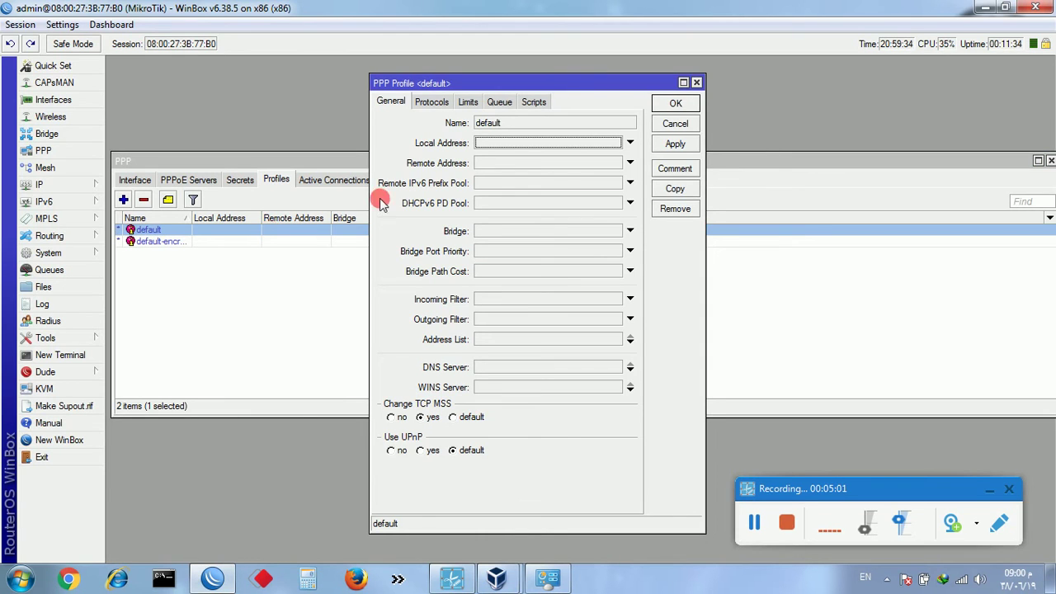
pyautogui.click(492, 144)
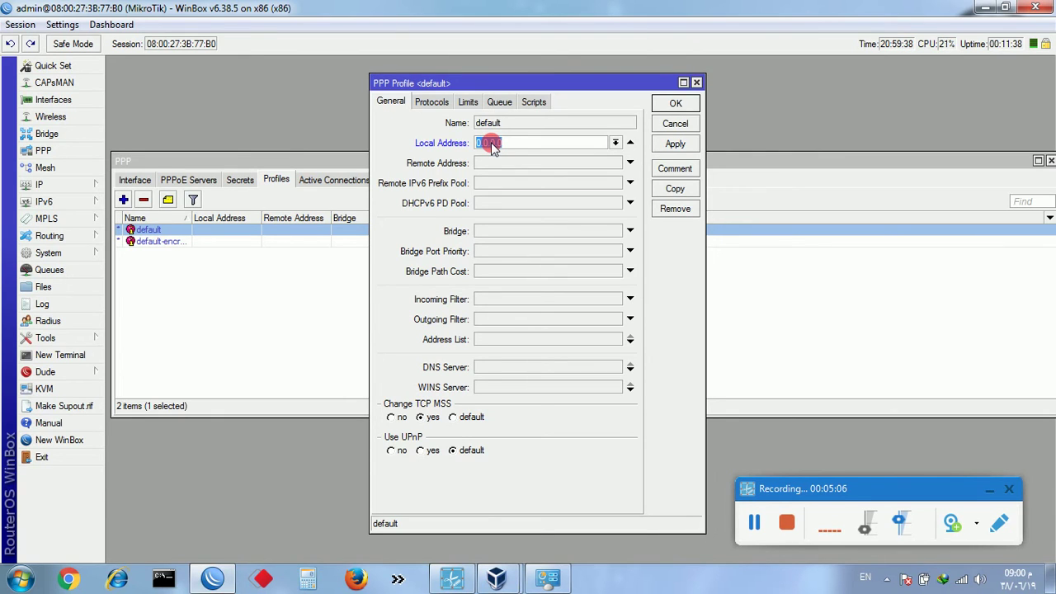
pyautogui.write('192.168.1.1')
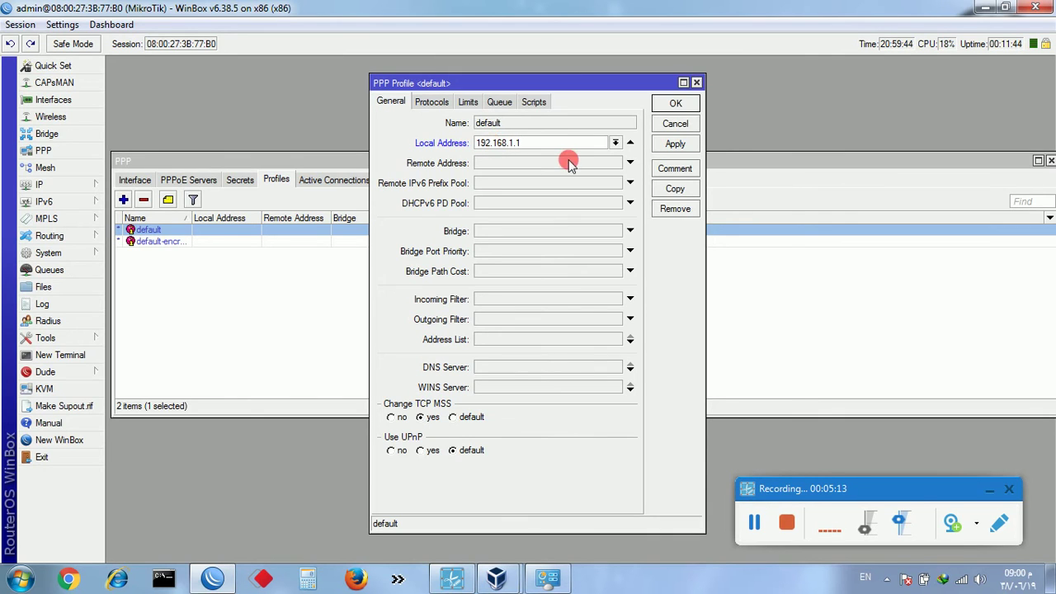
pyautogui.click(600, 162)
pyautogui.click(615, 163)
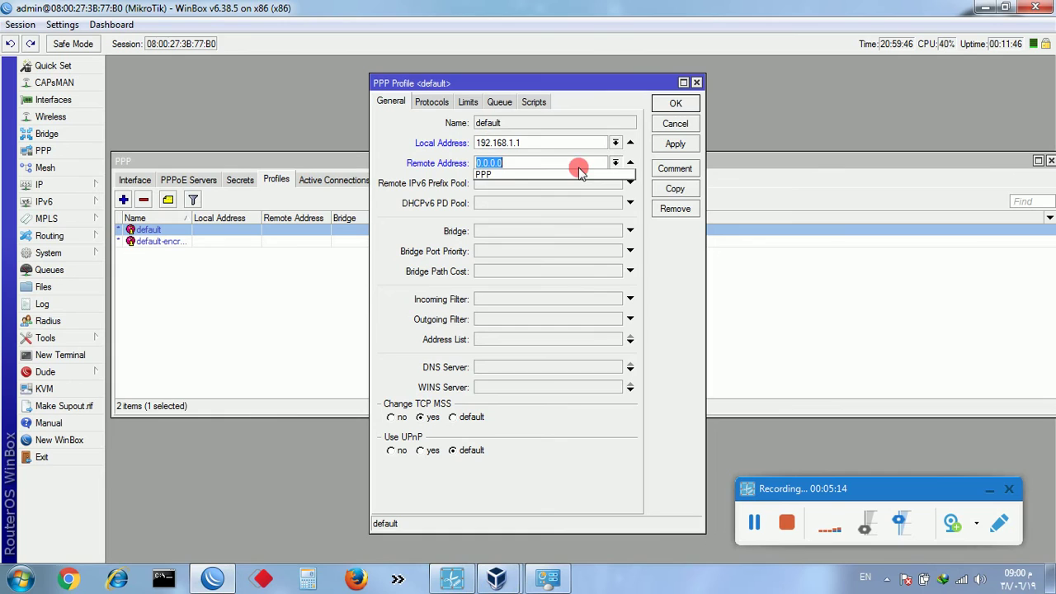
pyautogui.click(484, 174)
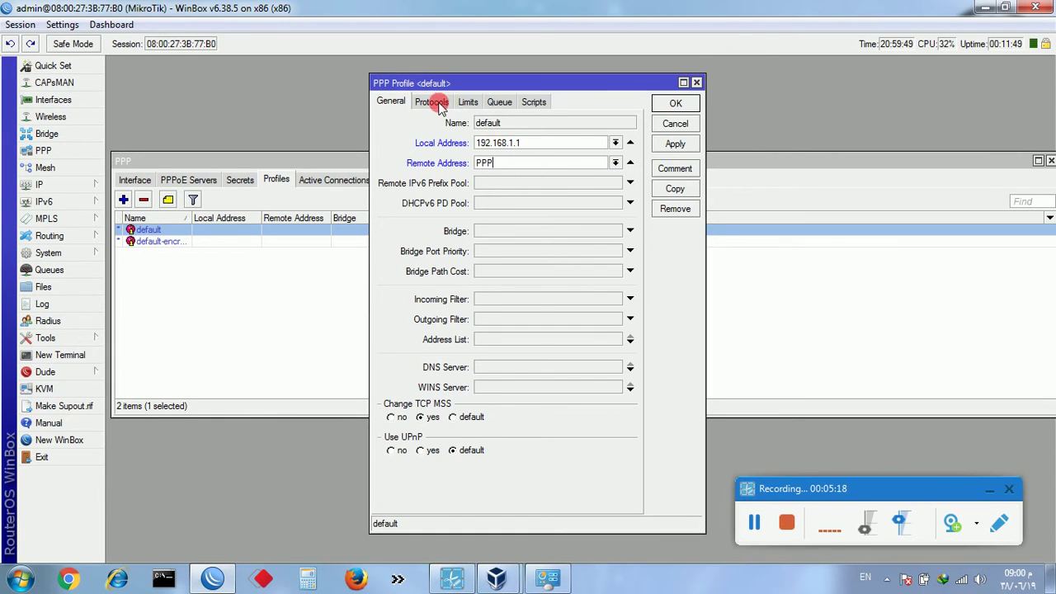
# Set the default profile's Only One option to yes and rate limit to 2M/4M, save it, and widen the Local Address and Rate Limit columns
pyautogui.click(468, 103)
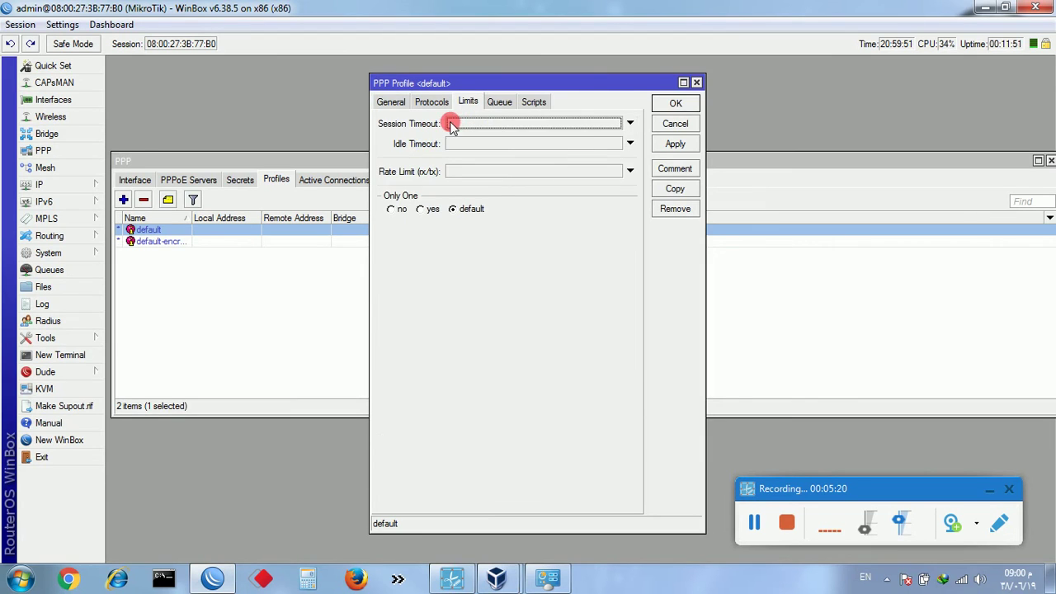
pyautogui.click(430, 212)
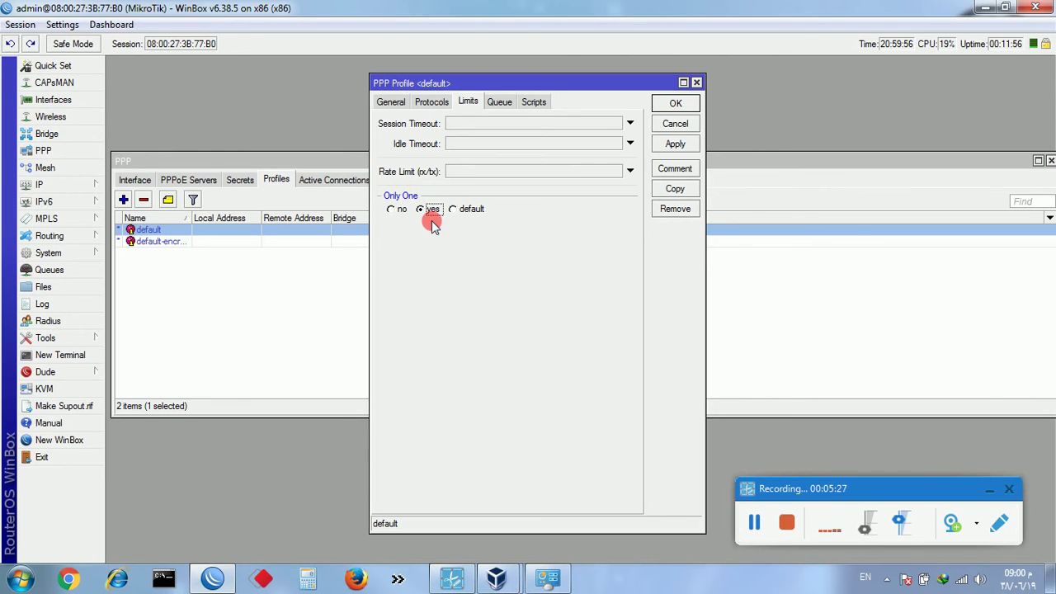
pyautogui.click(457, 175)
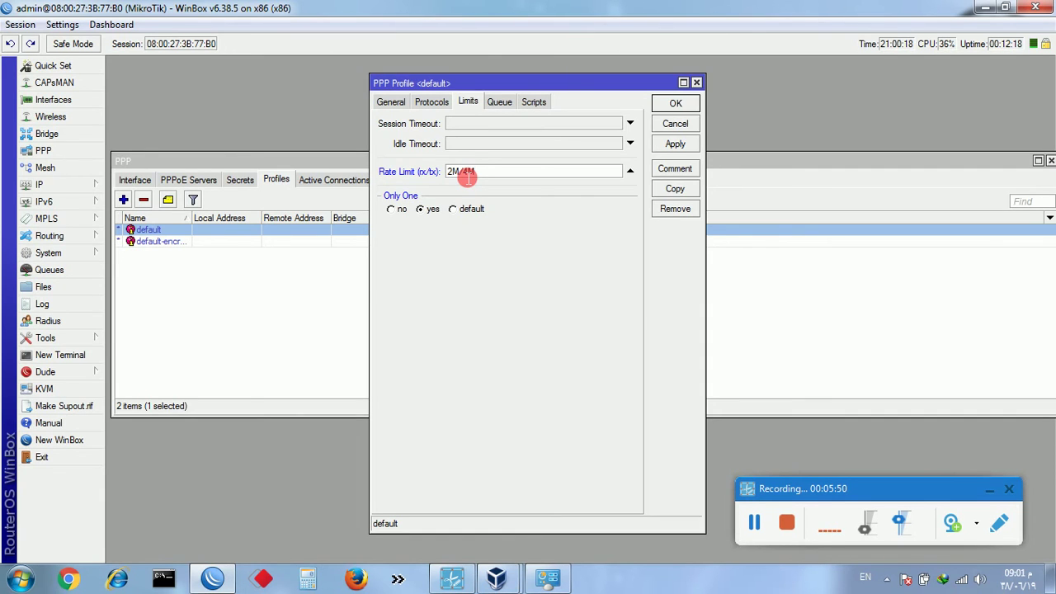
pyautogui.click(676, 103)
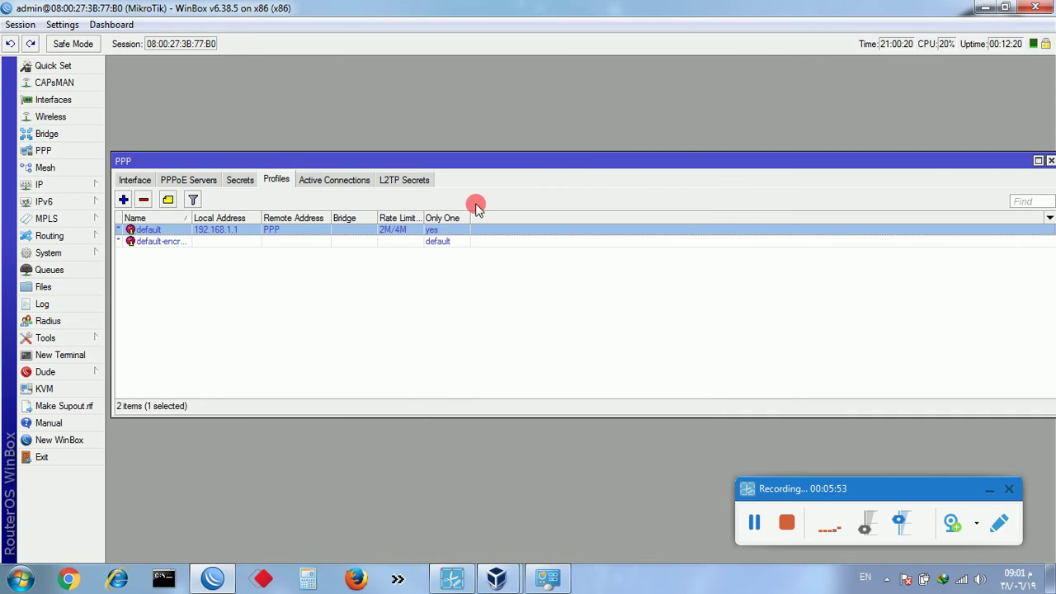
pyautogui.moveTo(261, 218); pyautogui.dragTo(308, 218)
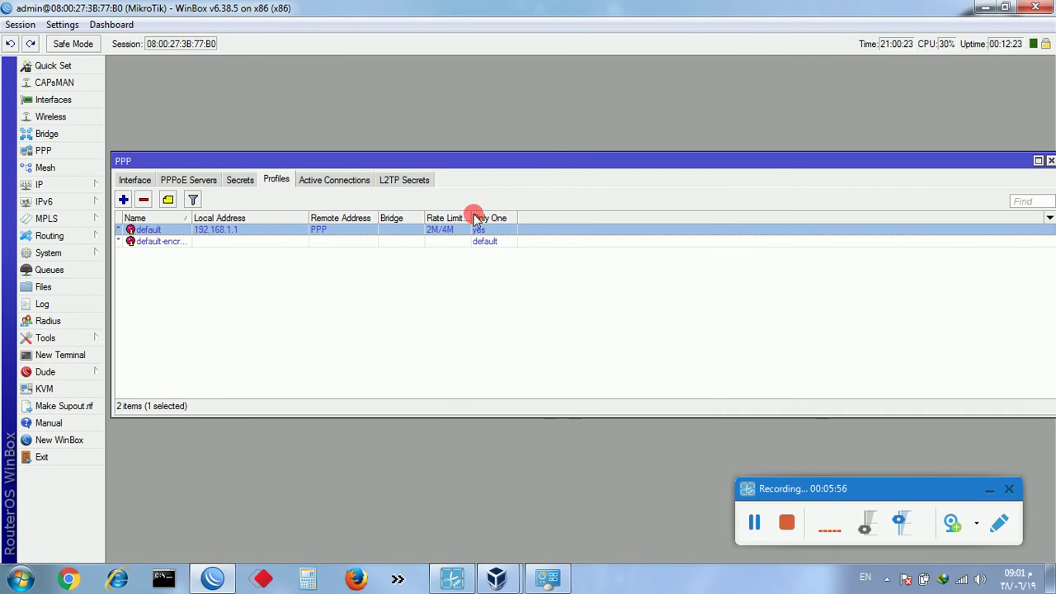
pyautogui.moveTo(472, 218); pyautogui.dragTo(511, 217)
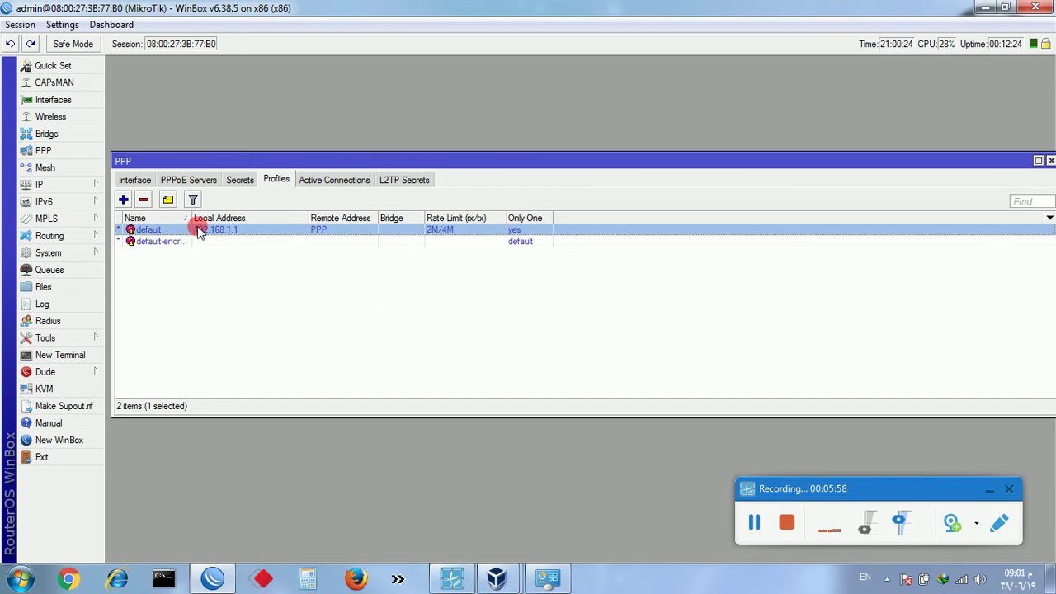
# Start a new PPP profile named LITE with local address 192.168.1.1 and the PPP pool as remote address
pyautogui.click(123, 199)
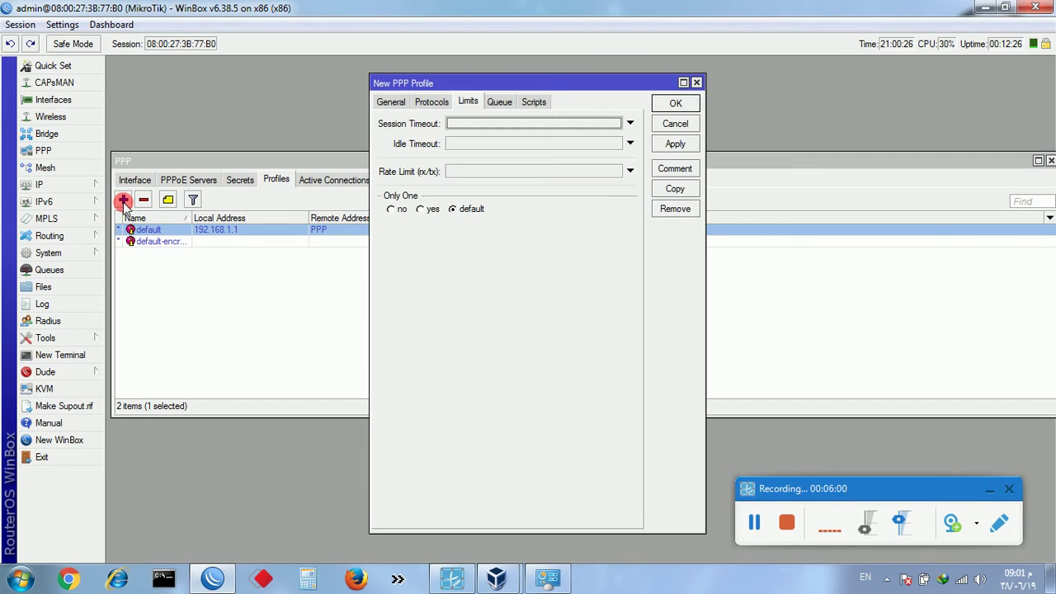
pyautogui.click(388, 102)
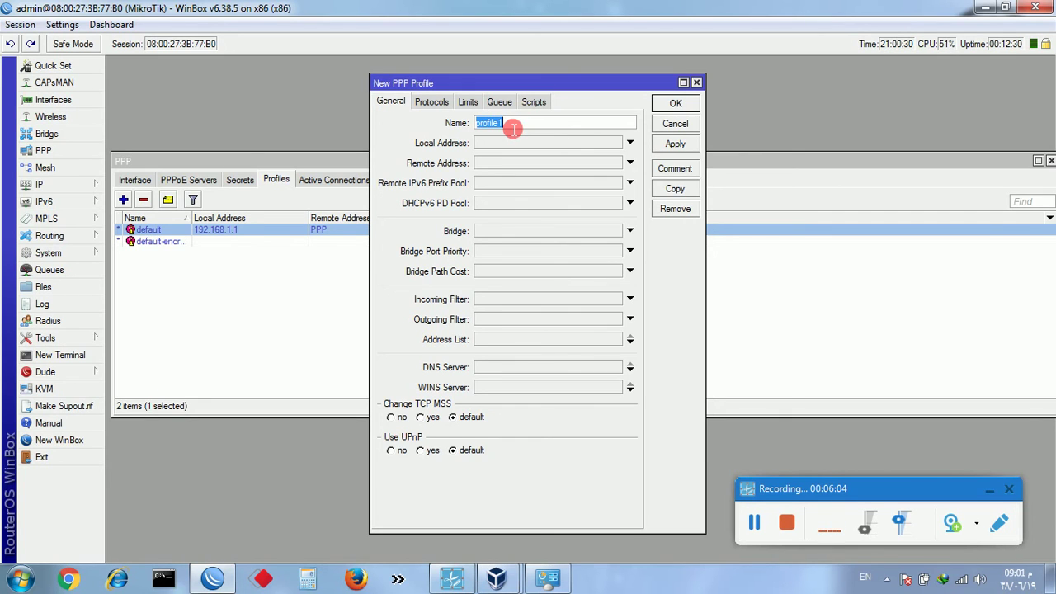
pyautogui.write('LITE')
pyautogui.click(526, 144)
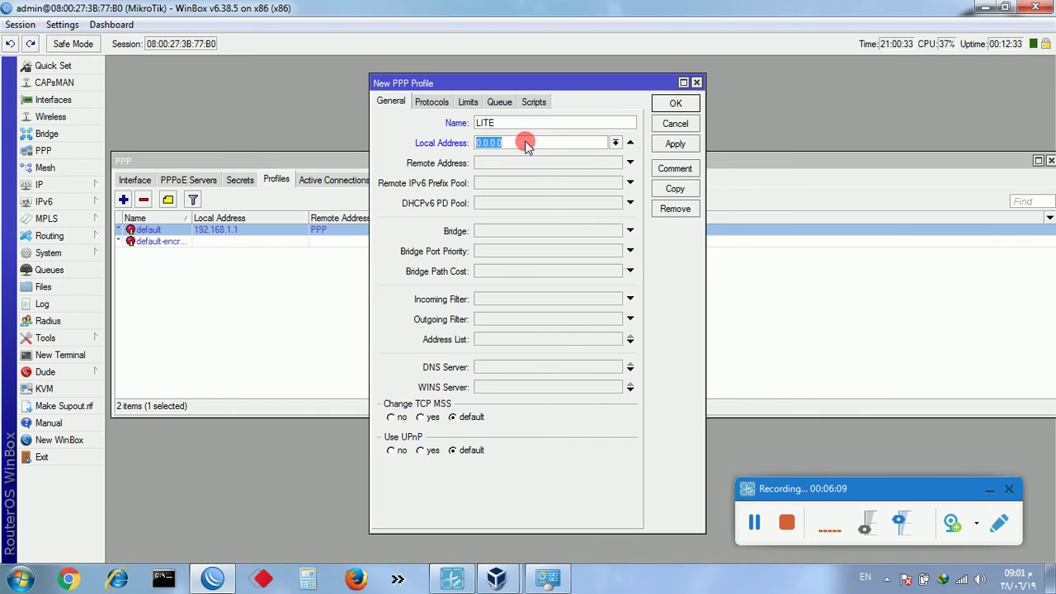
pyautogui.write('192.168.1.1')
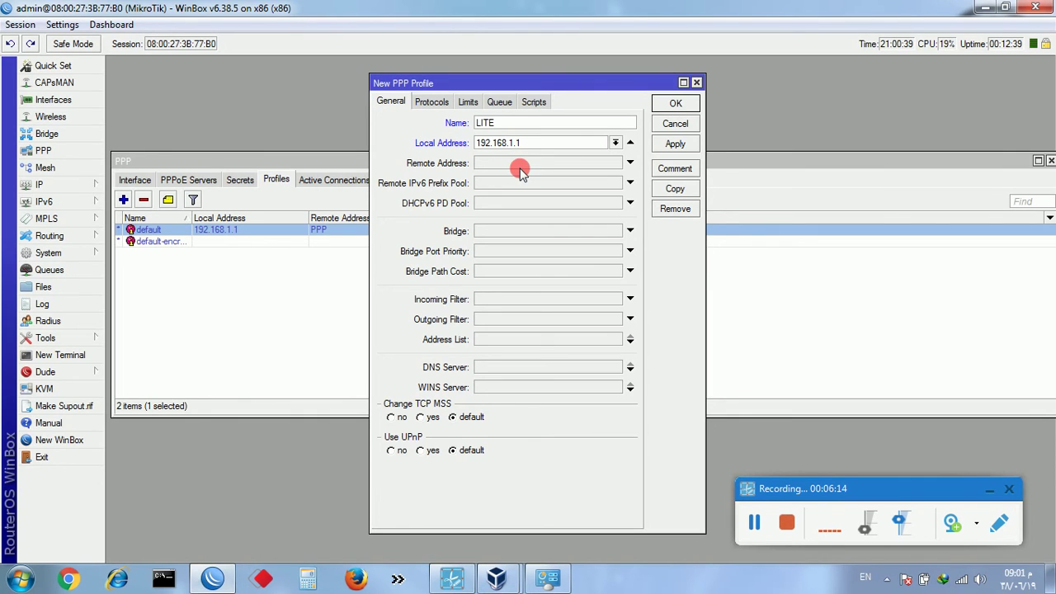
pyautogui.click(522, 164)
pyautogui.click(615, 162)
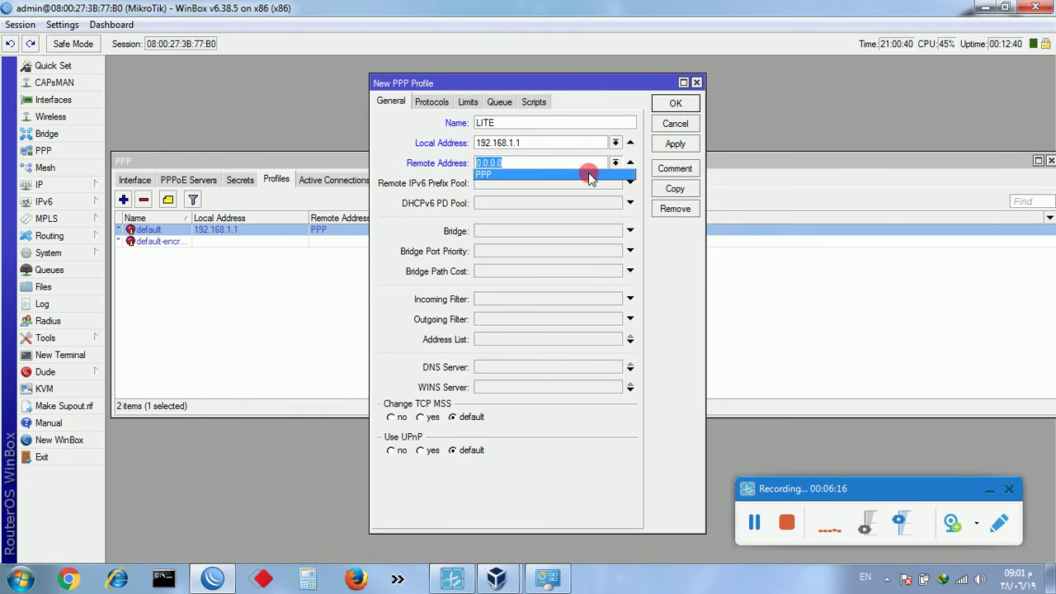
pyautogui.click(588, 174)
# Set the LITE profile's Only One option to yes and its rate limit to 1M/3M, and save the profile
pyautogui.click(468, 102)
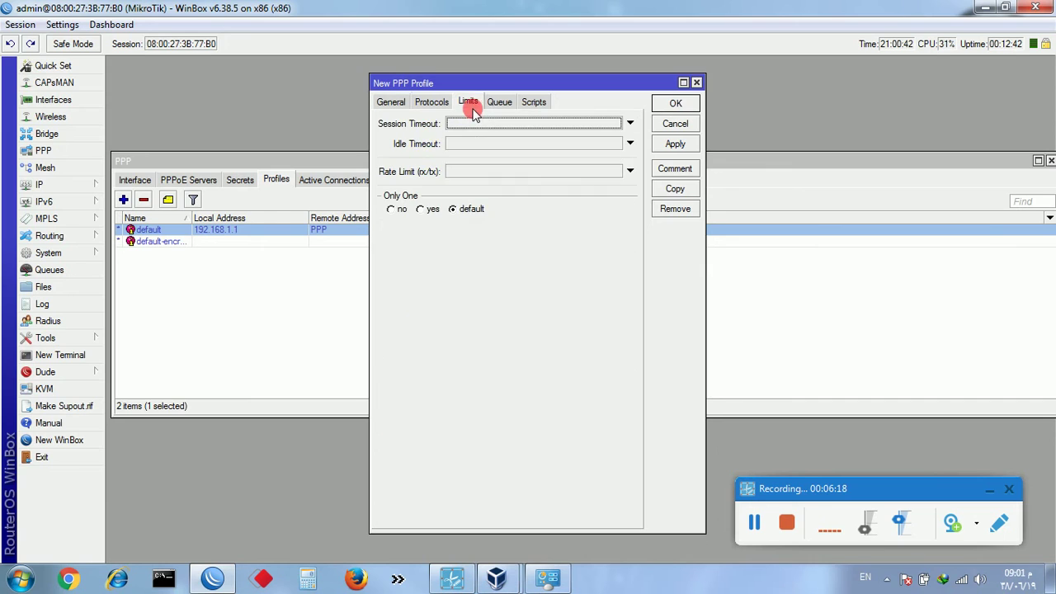
pyautogui.click(424, 209)
pyautogui.click(465, 175)
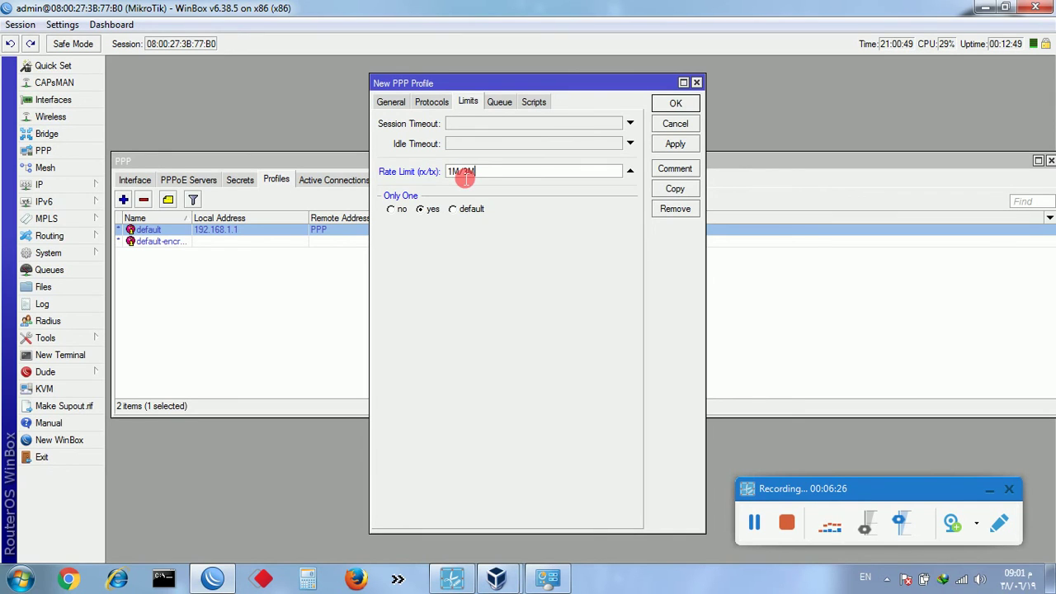
pyautogui.click(676, 103)
pyautogui.click(289, 230)
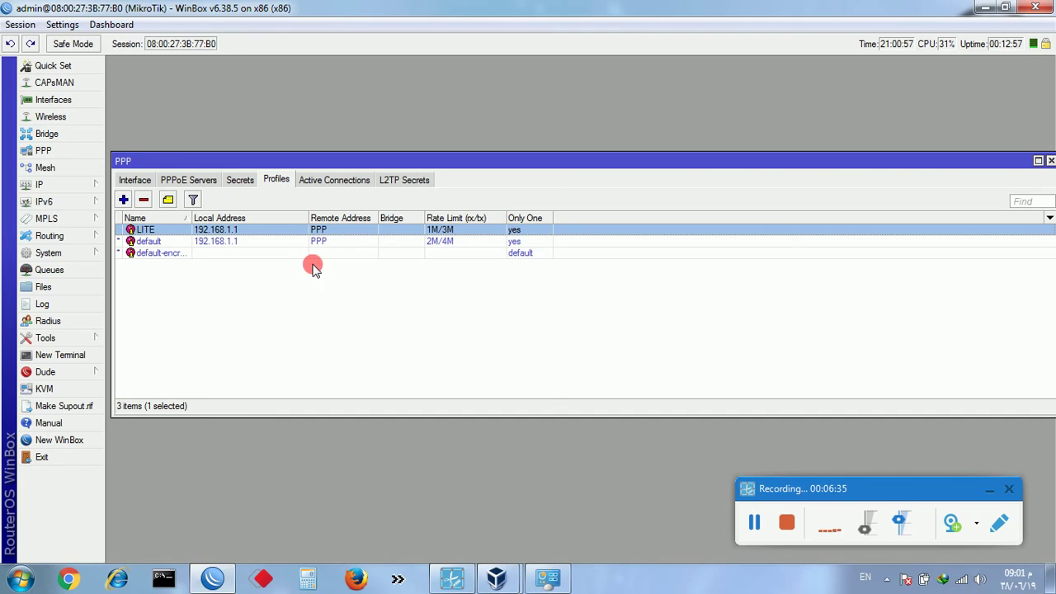
# Add a PPP secret named 111 with its password, the pppoe service and the default profile
pyautogui.click(241, 181)
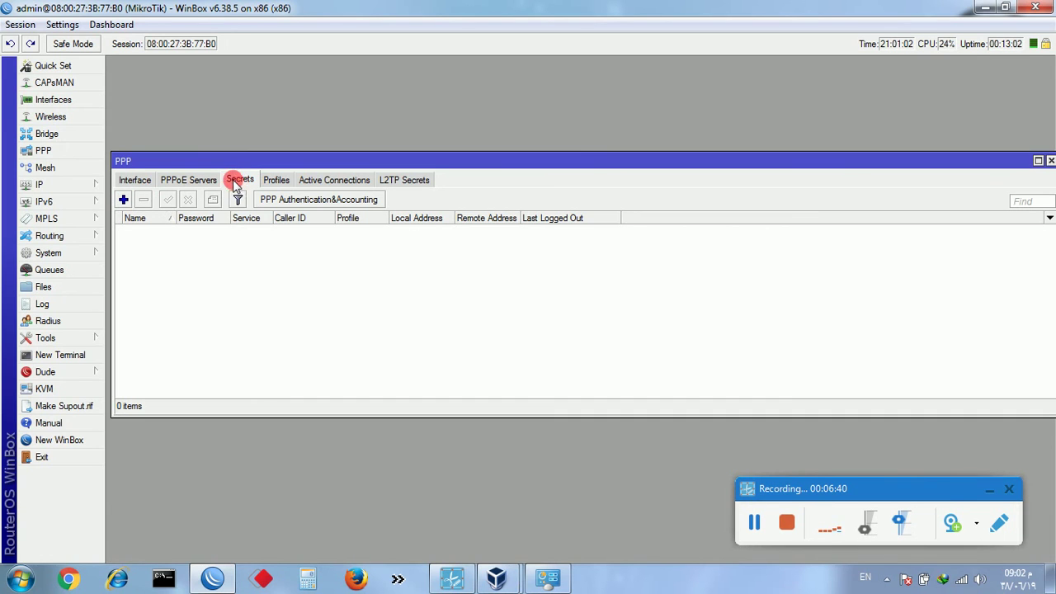
pyautogui.click(124, 201)
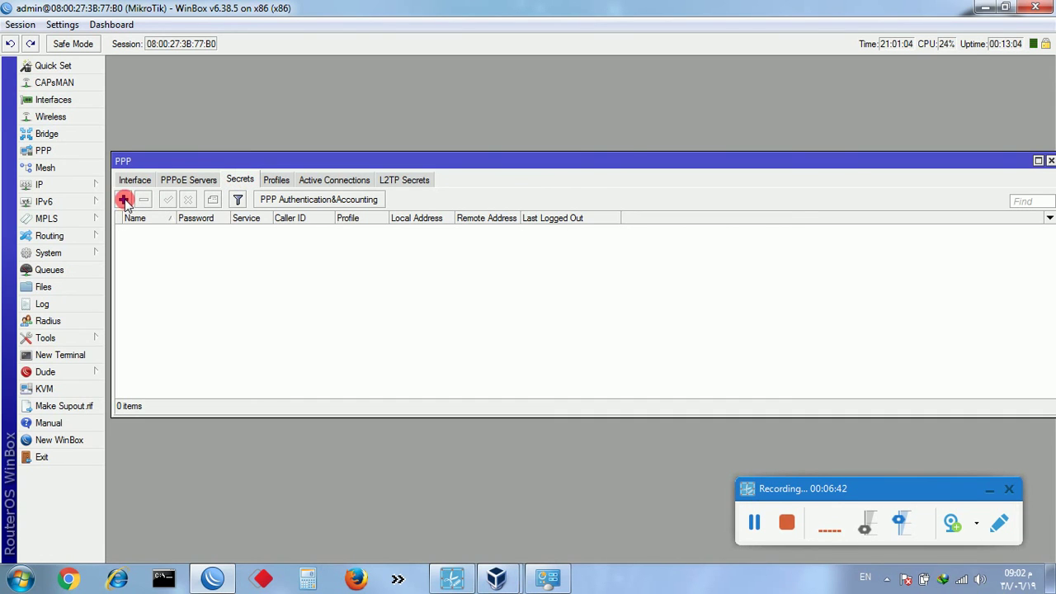
pyautogui.click(463, 115)
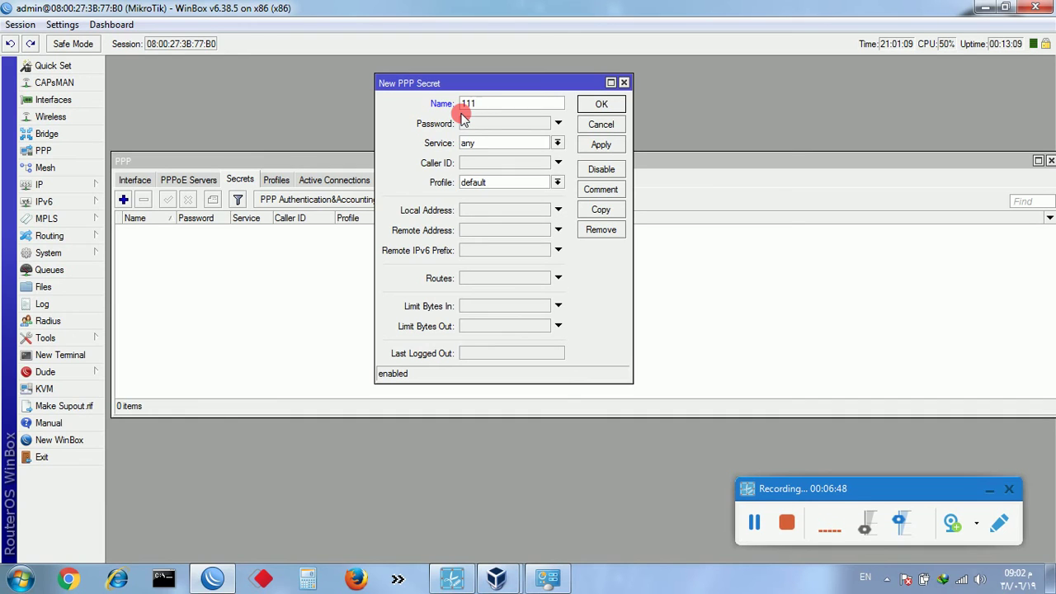
pyautogui.click(463, 120)
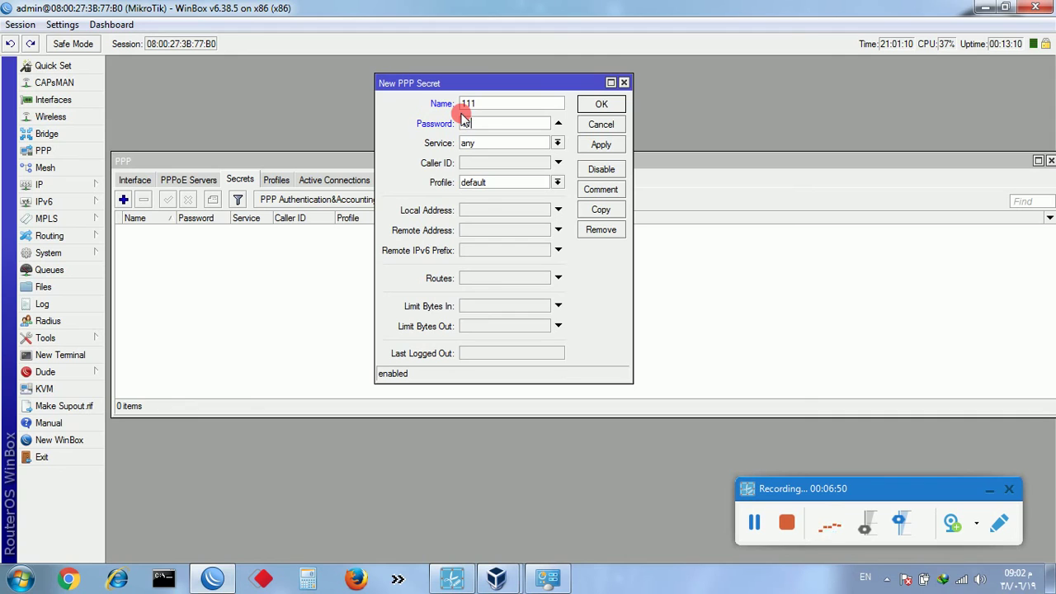
pyautogui.click(492, 145)
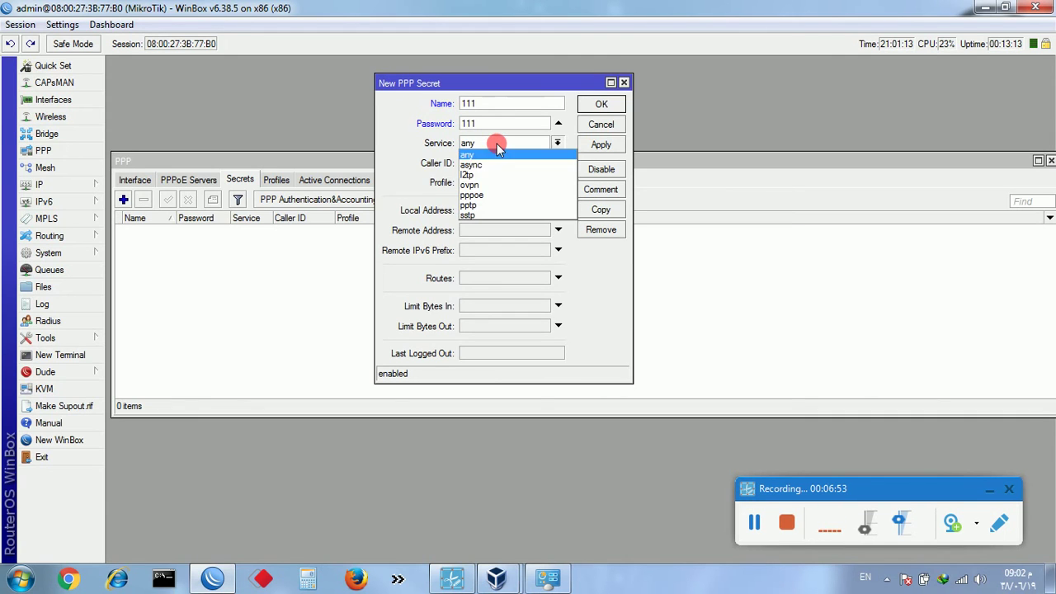
pyautogui.click(503, 195)
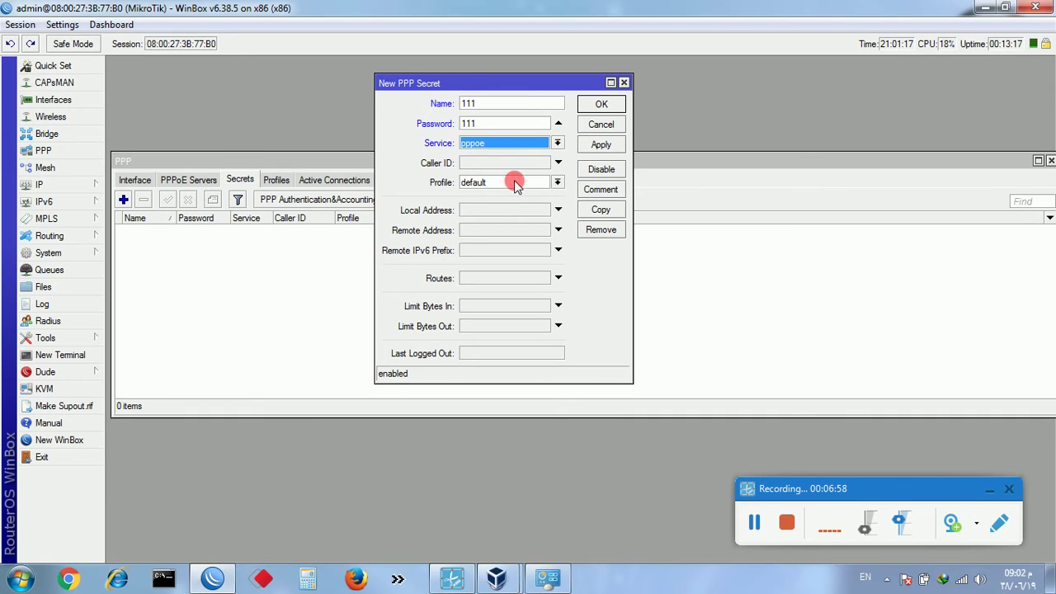
pyautogui.click(605, 104)
pyautogui.click(363, 232)
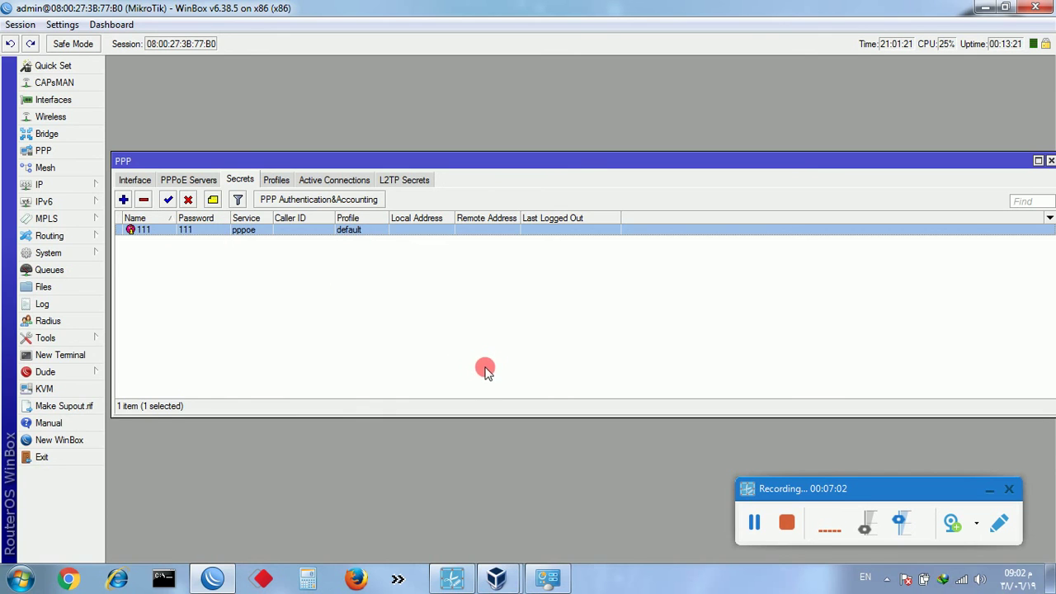
# Connect the Windows Broadband Connection with user name 111 and the account password
pyautogui.click(964, 580)
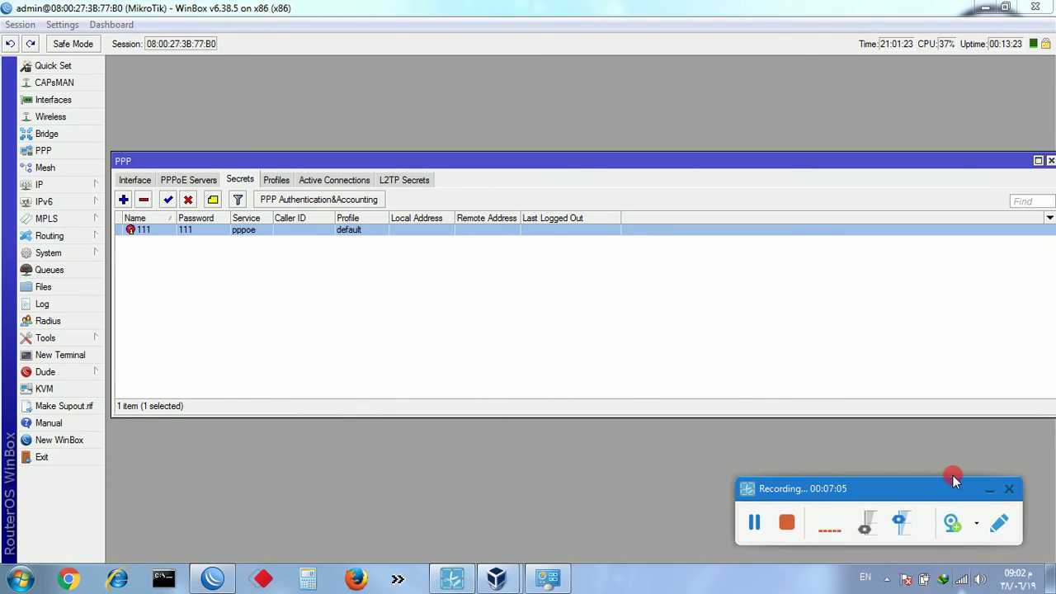
pyautogui.click(900, 352)
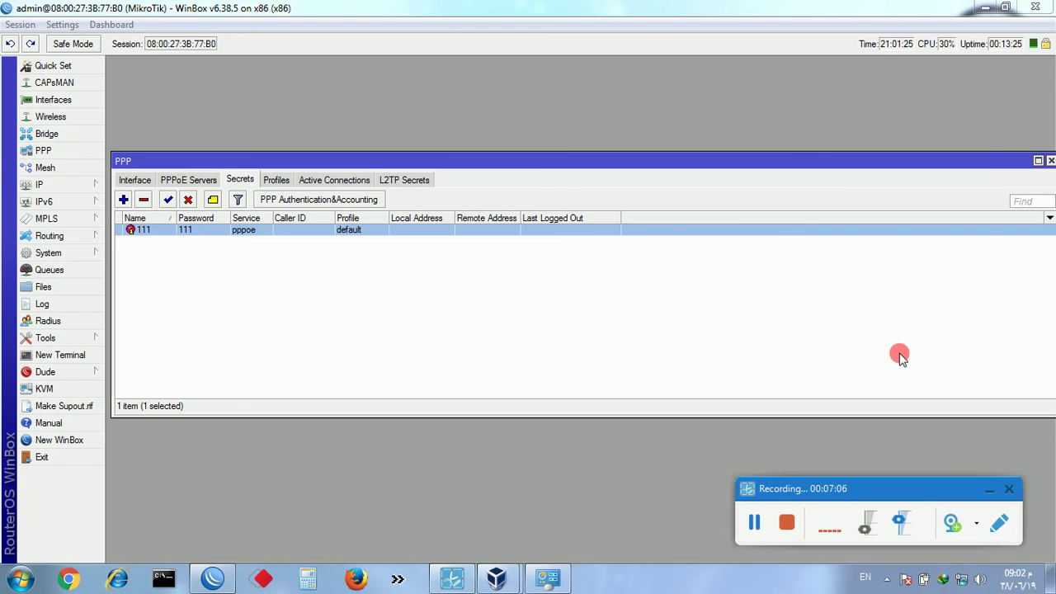
pyautogui.moveTo(540, 165); pyautogui.dragTo(625, 166)
pyautogui.write('111')
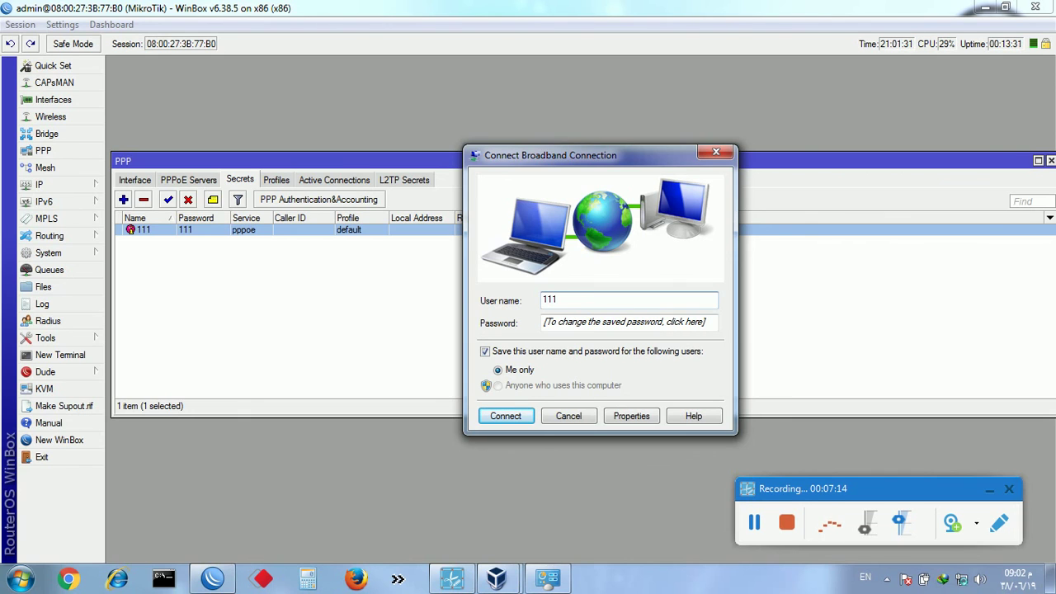
pyautogui.click(545, 323)
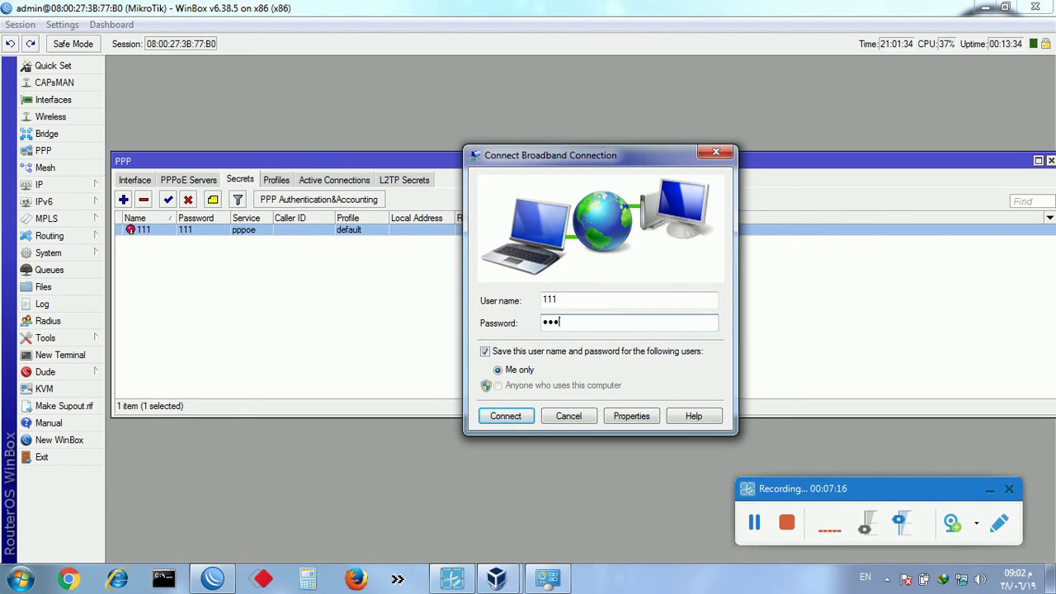
pyautogui.click(507, 418)
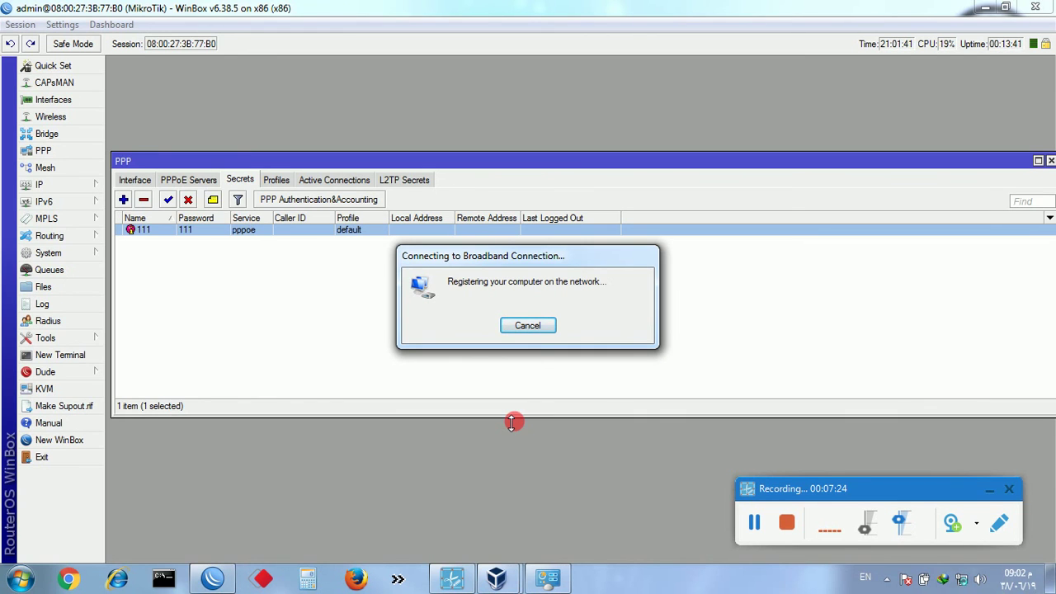
pyautogui.moveTo(556, 259); pyautogui.dragTo(584, 266)
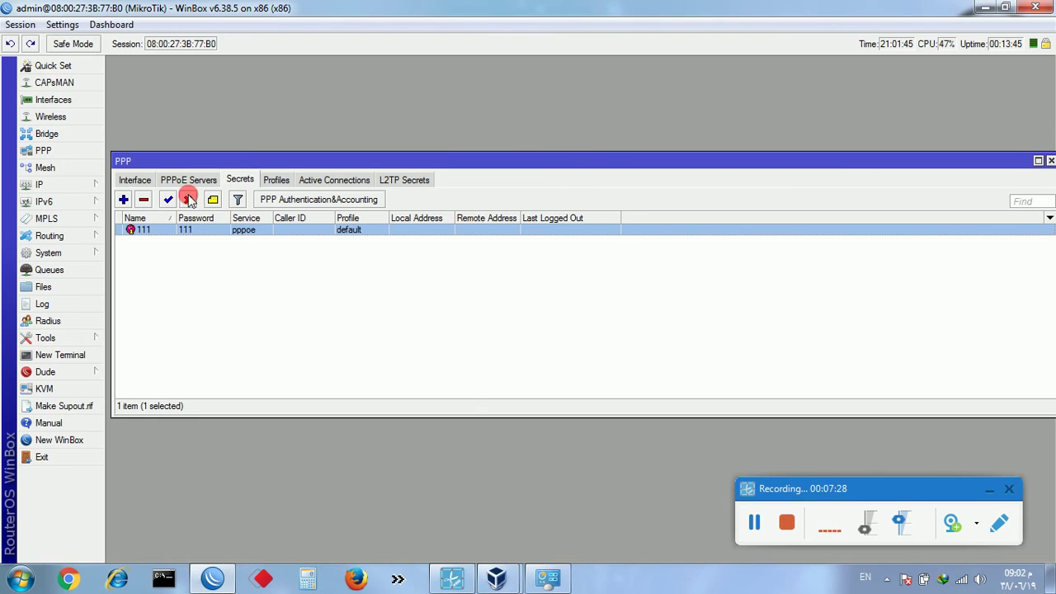
# Examine the local and remote addresses in the status of the <pppoe-111> server binding, and close its details
pyautogui.click(126, 180)
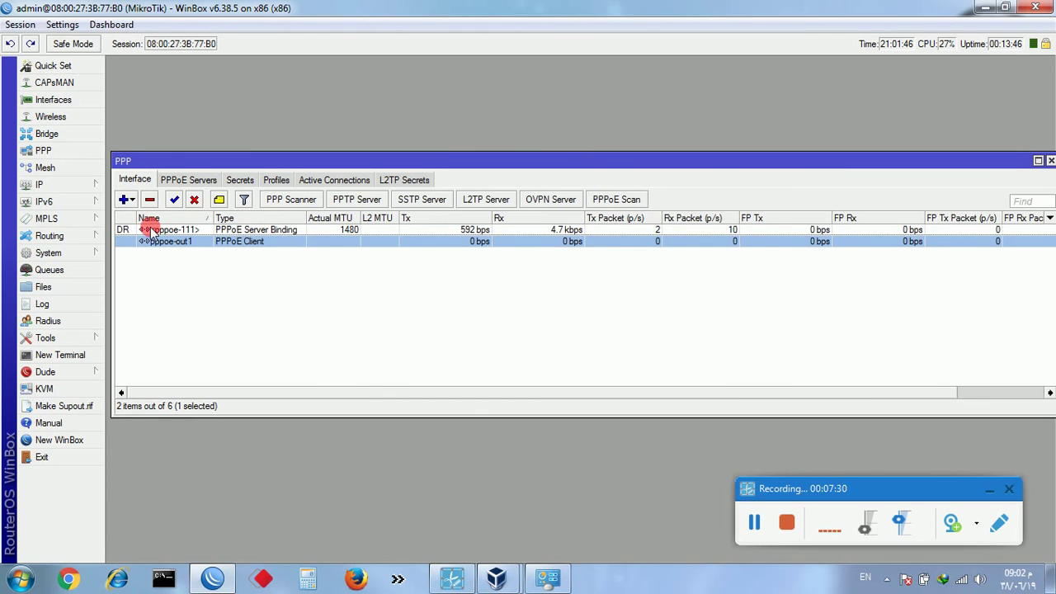
pyautogui.click(142, 230)
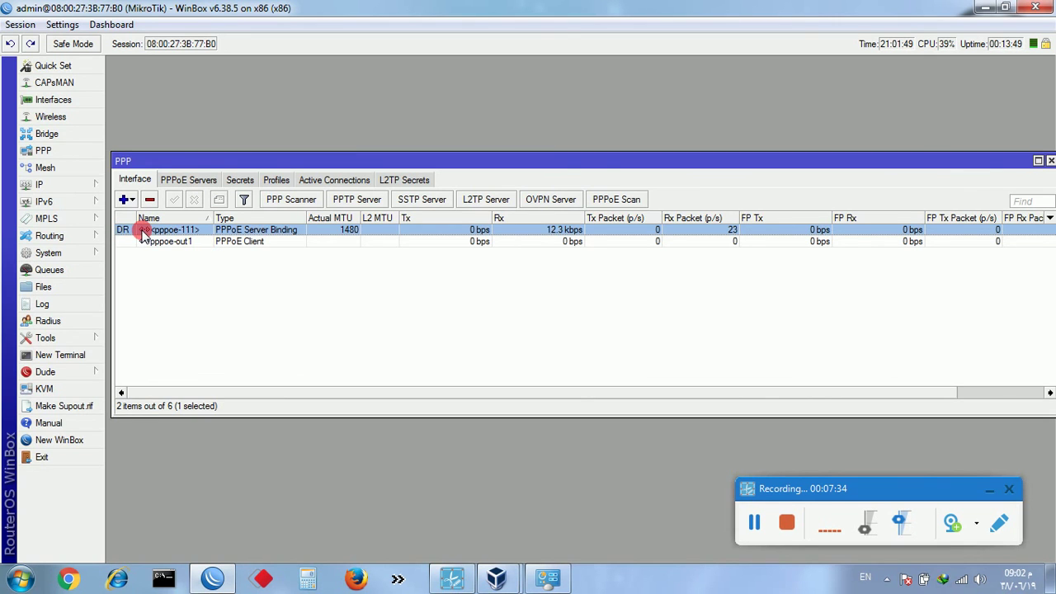
pyautogui.doubleClick(353, 230)
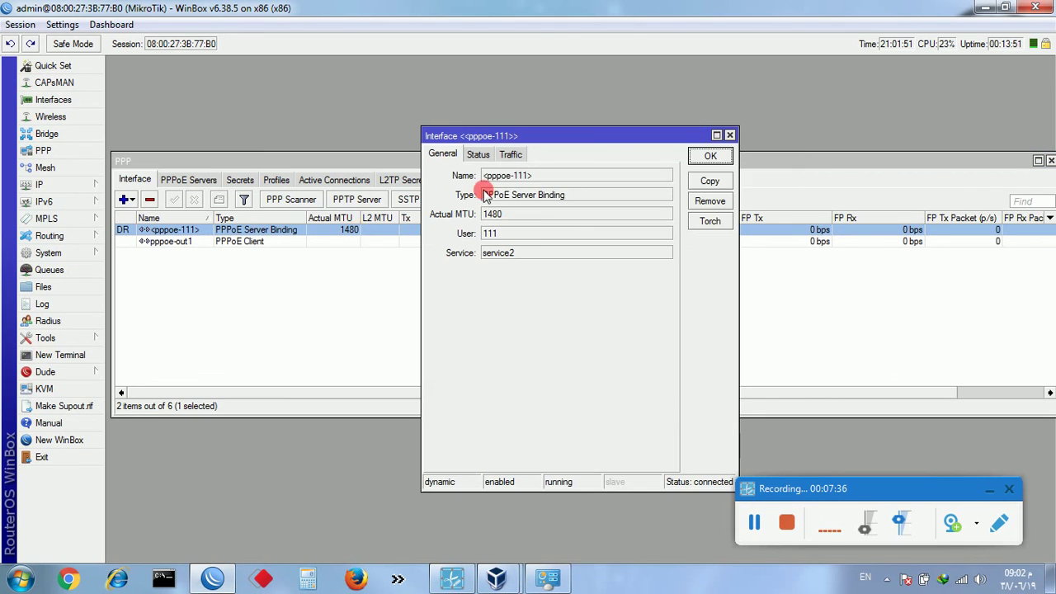
pyautogui.click(488, 155)
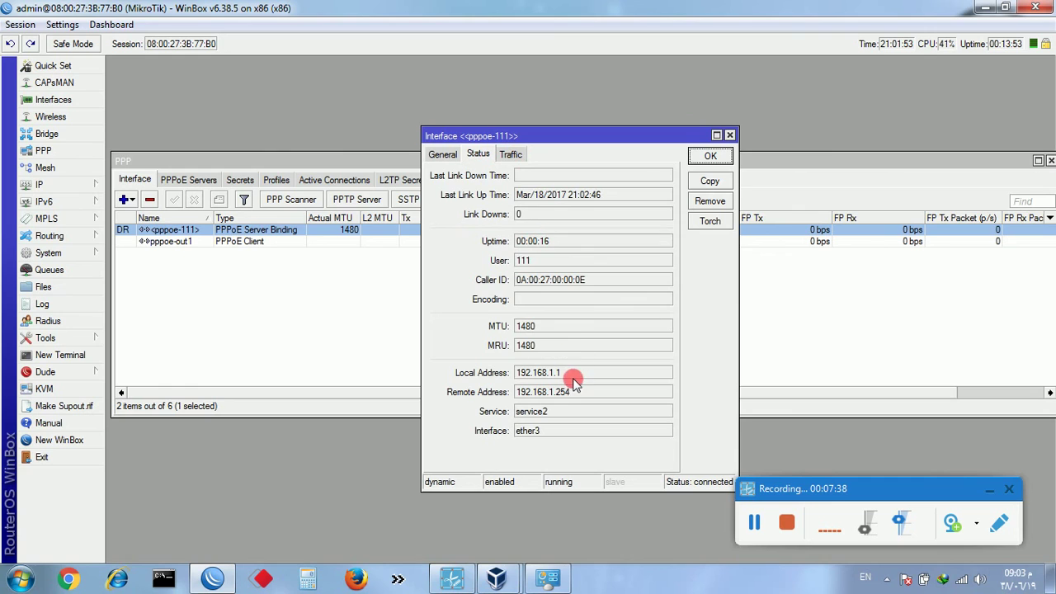
pyautogui.moveTo(582, 374); pyautogui.dragTo(372, 363)
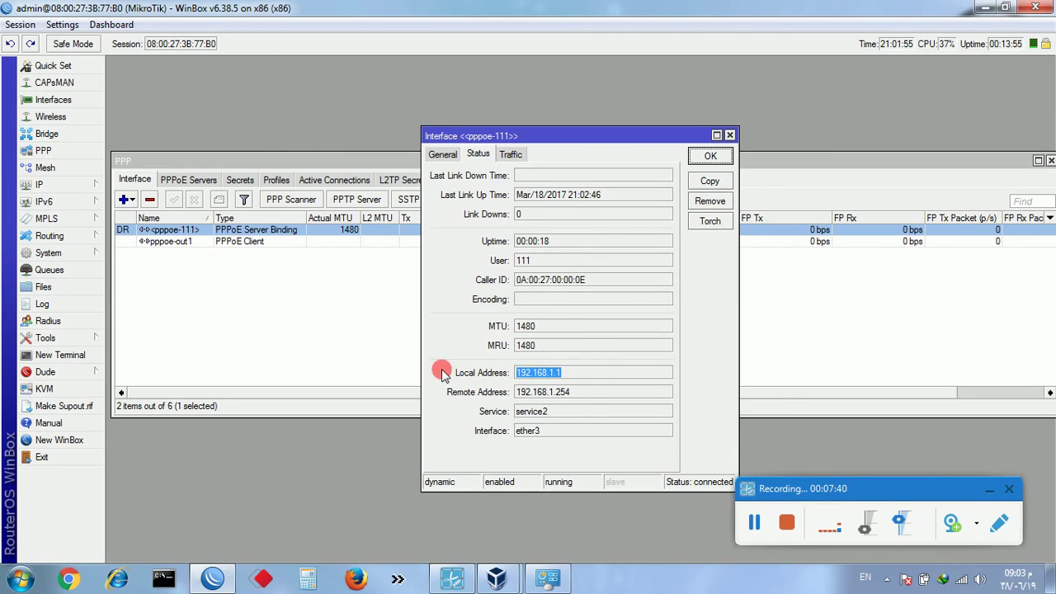
pyautogui.moveTo(578, 394); pyautogui.dragTo(464, 385)
pyautogui.click(579, 393)
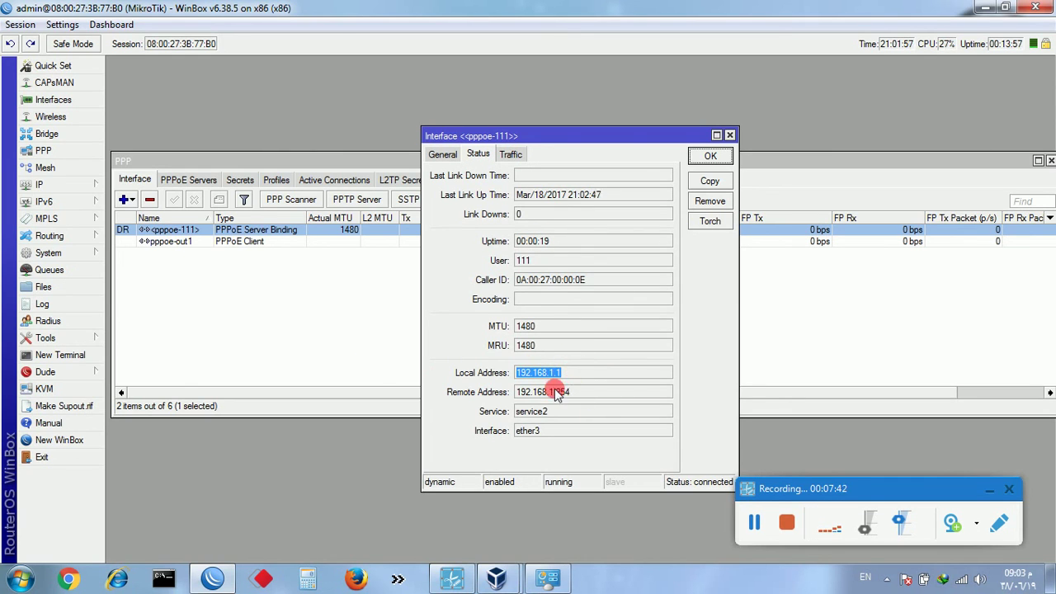
pyautogui.click(580, 373)
pyautogui.click(730, 136)
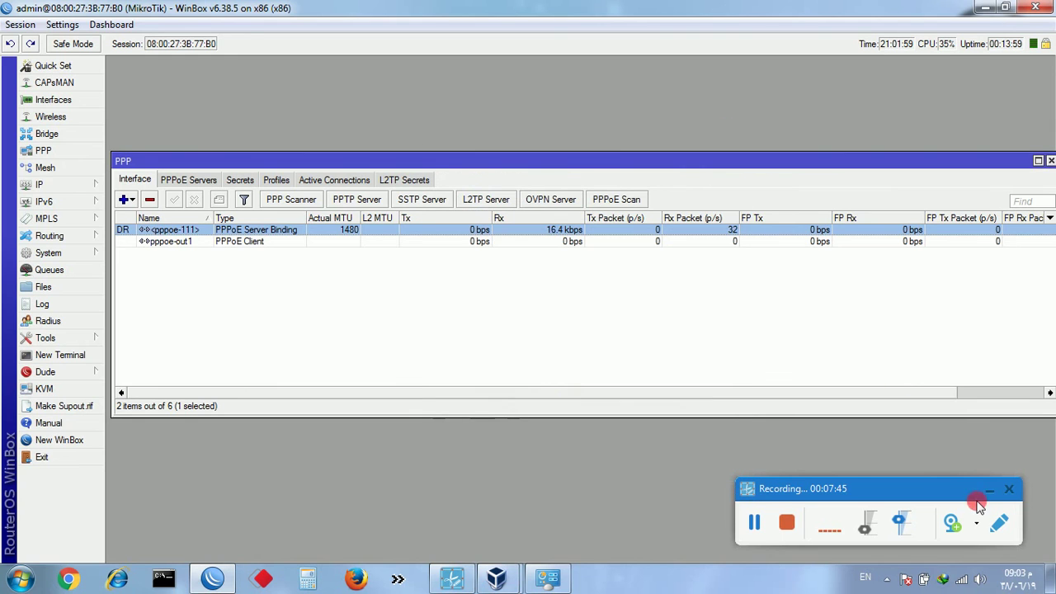
# Disconnect the Windows Broadband Connection and return to the router's PPP interface list
pyautogui.click(947, 577)
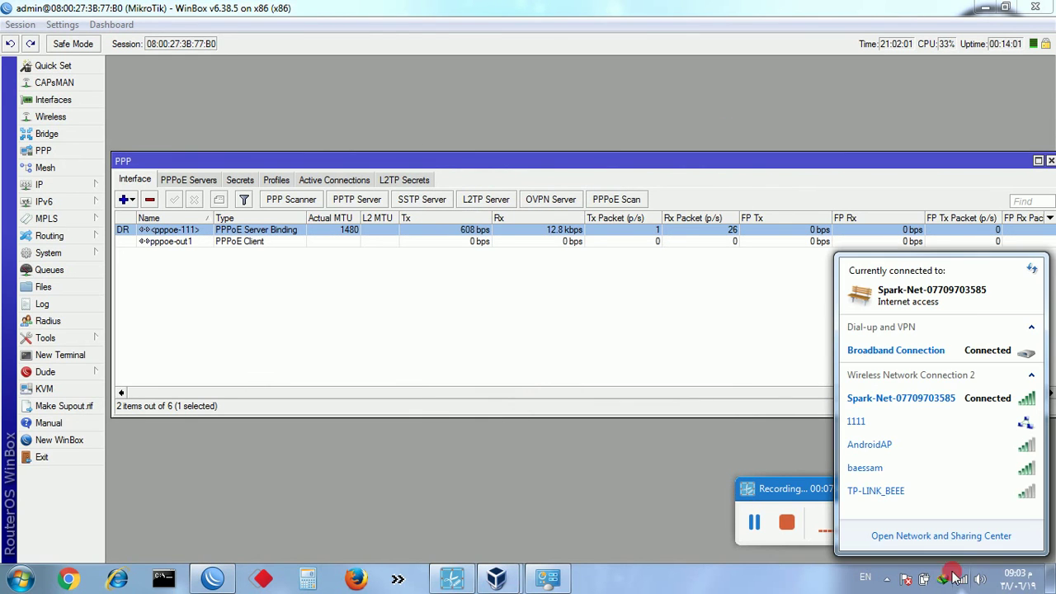
pyautogui.click(891, 350)
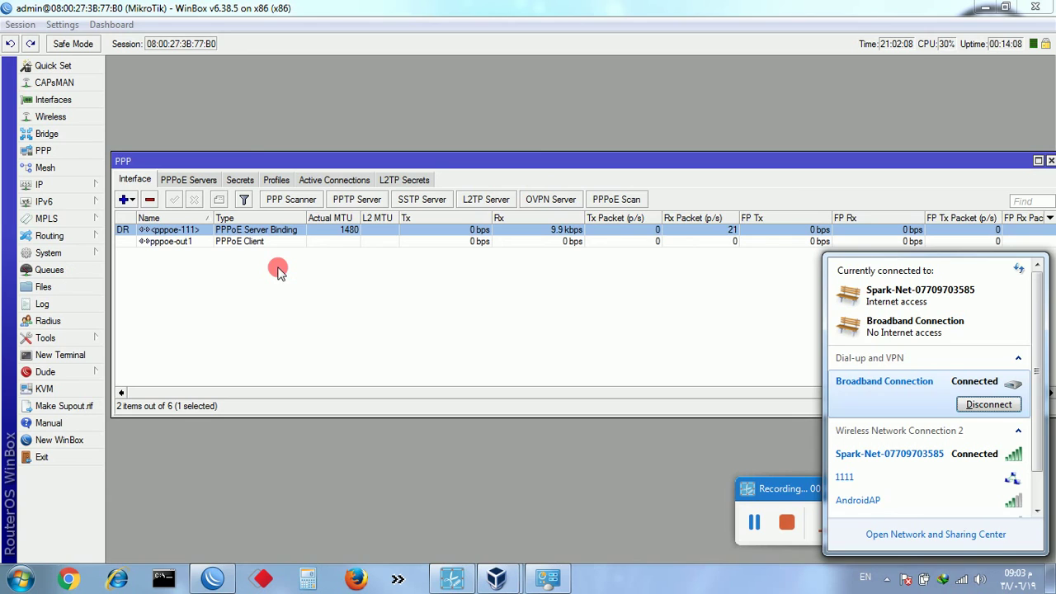
pyautogui.click(989, 406)
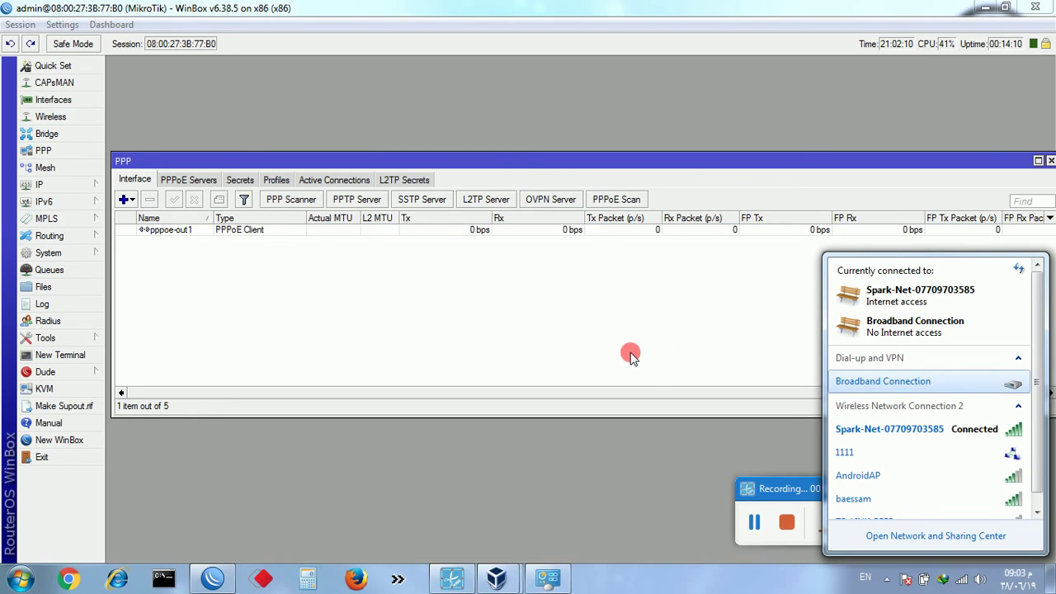
pyautogui.click(198, 245)
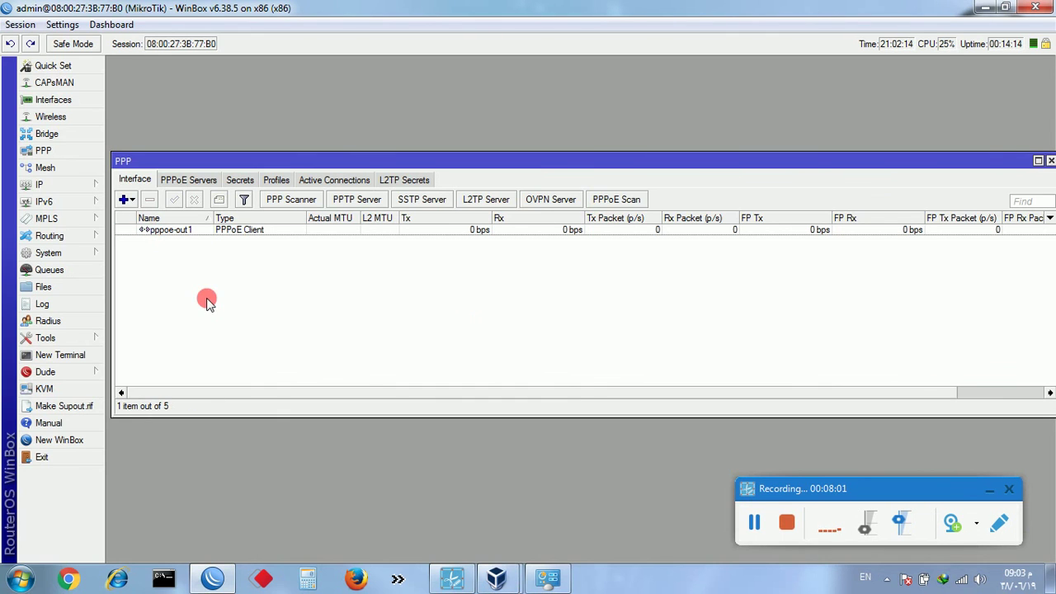
# Check the PPP secrets list for user 111, and close the PPP window
pyautogui.click(240, 179)
pyautogui.moveTo(493, 165); pyautogui.dragTo(486, 178)
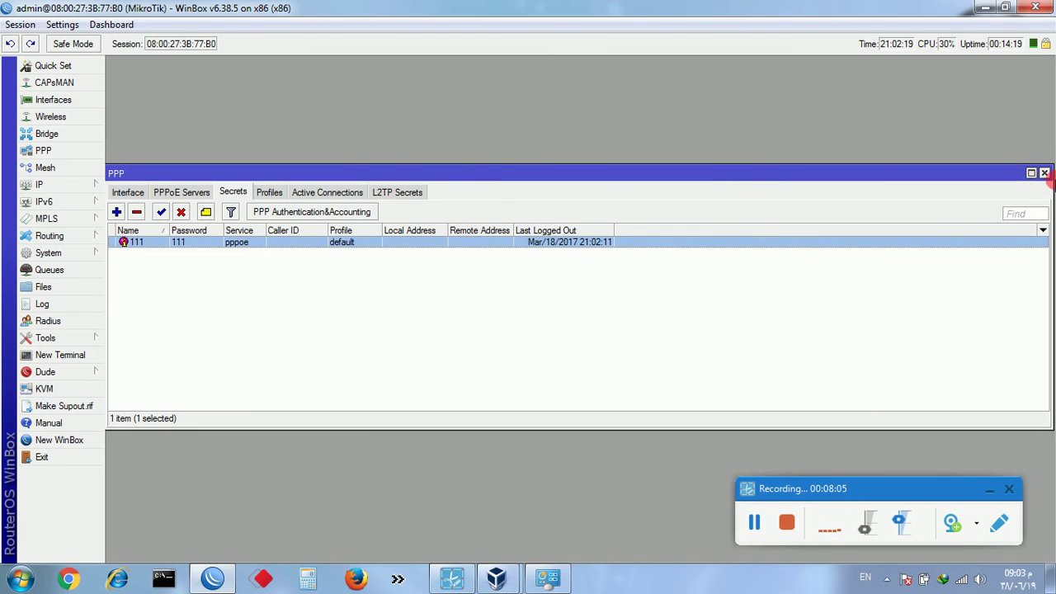
pyautogui.click(1045, 173)
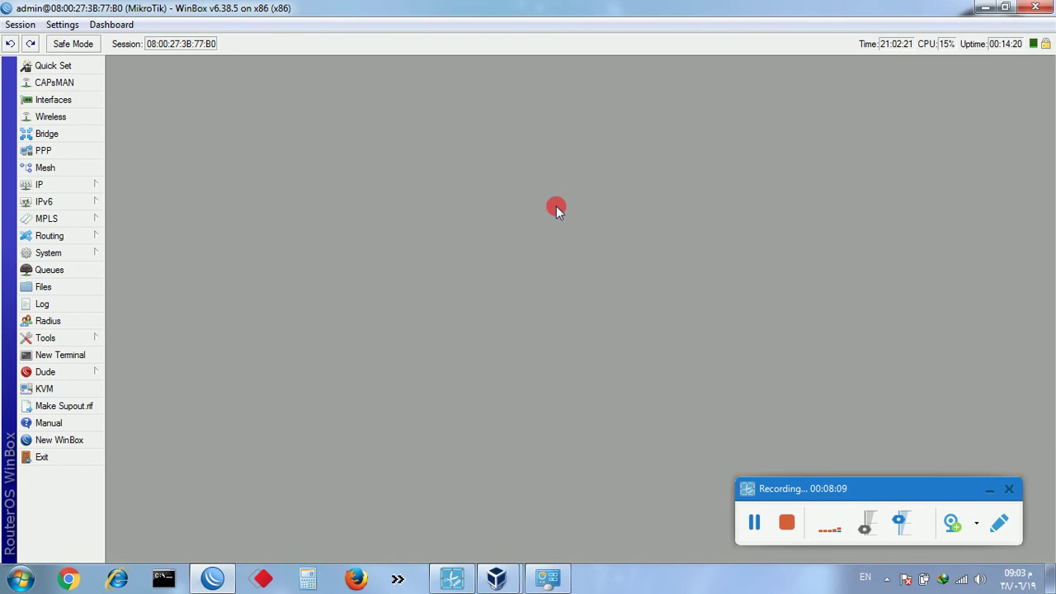
# Examine the firewall's NAT rules and Layer7 Protocols list, and close the Firewall window
pyautogui.click(41, 183)
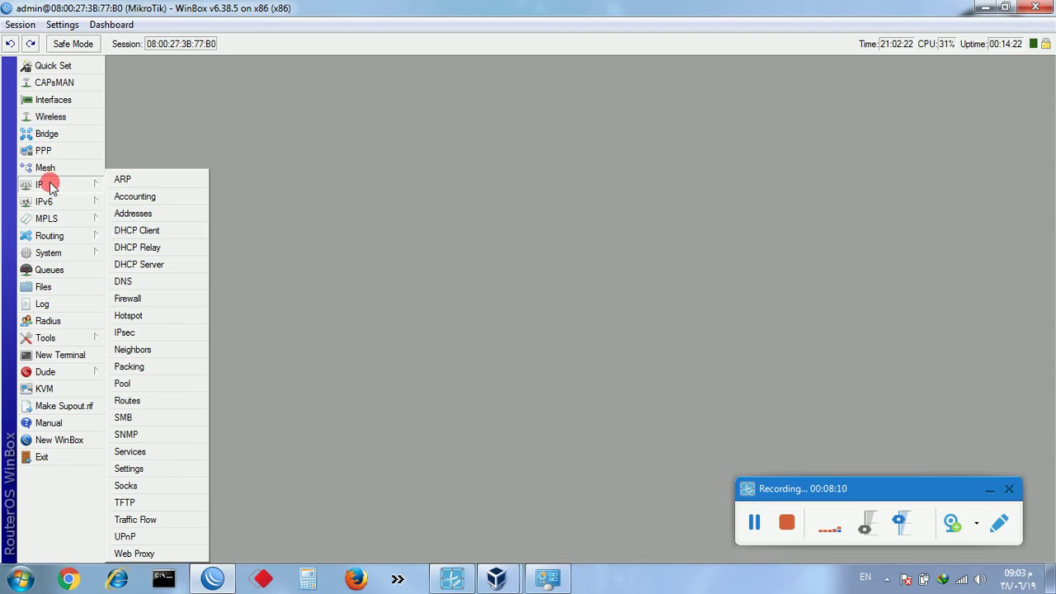
pyautogui.click(132, 301)
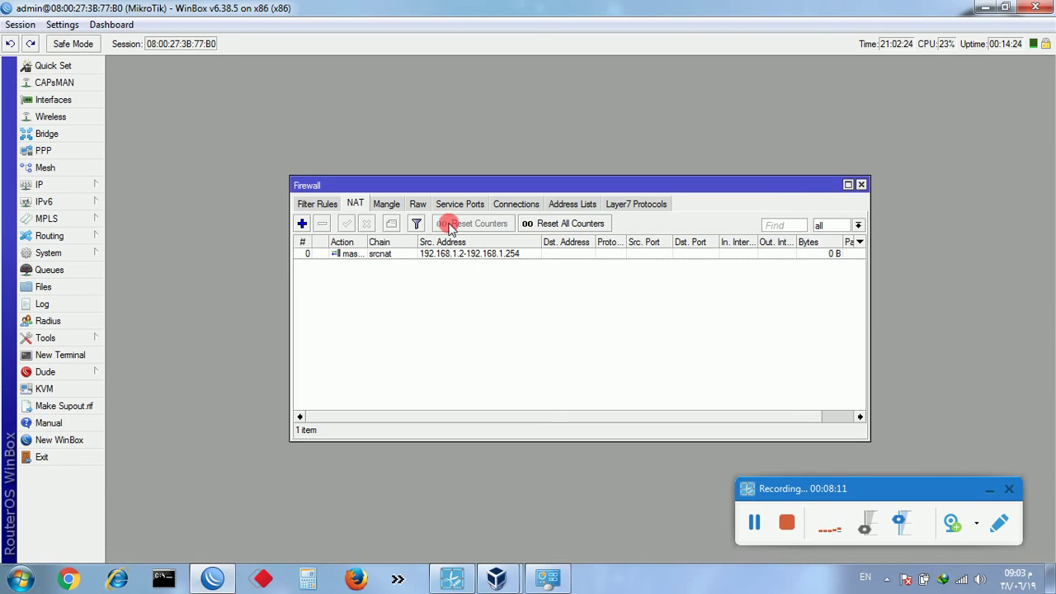
pyautogui.click(621, 204)
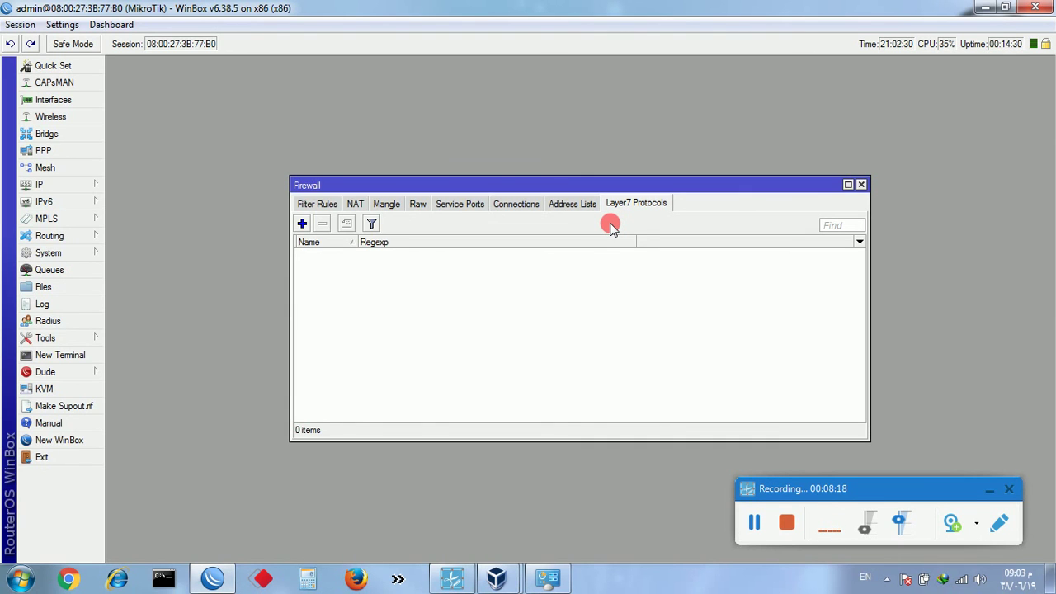
pyautogui.click(861, 185)
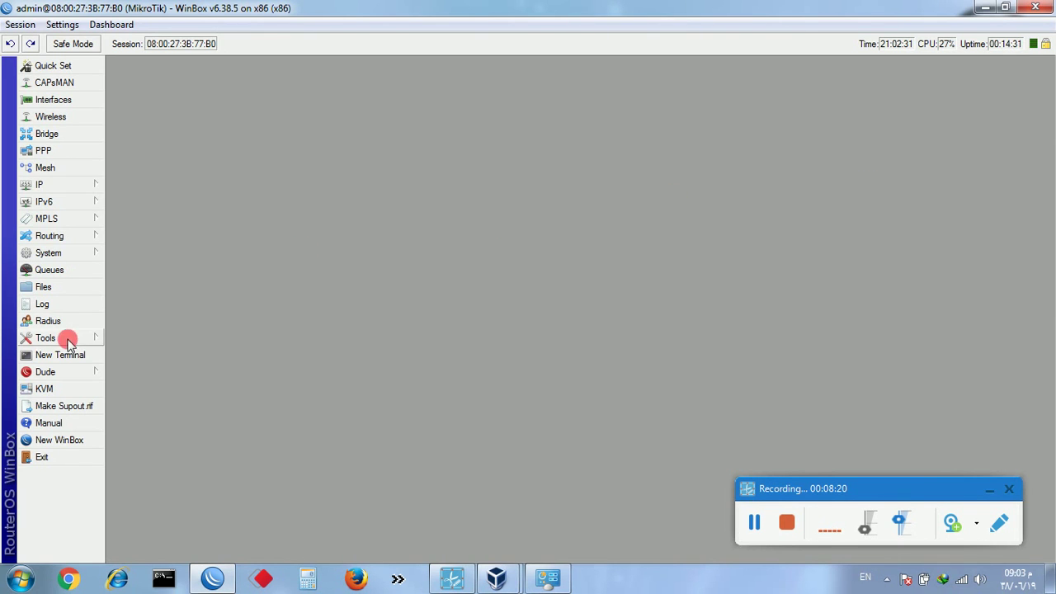
# Examine the simple queues and the available queue types in the Queue List, and close it
pyautogui.click(49, 269)
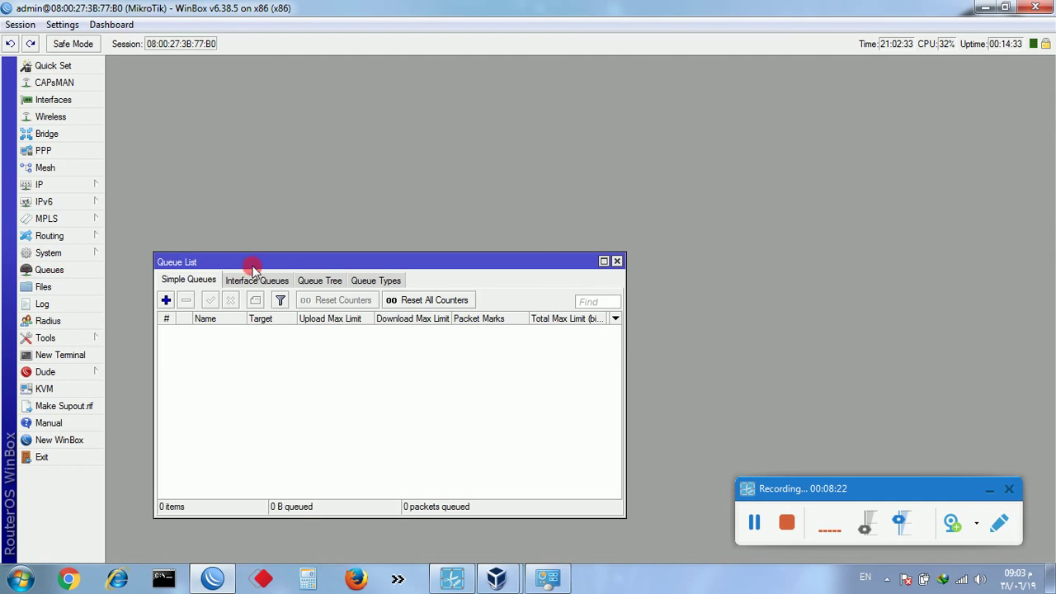
pyautogui.moveTo(253, 267); pyautogui.dragTo(286, 179)
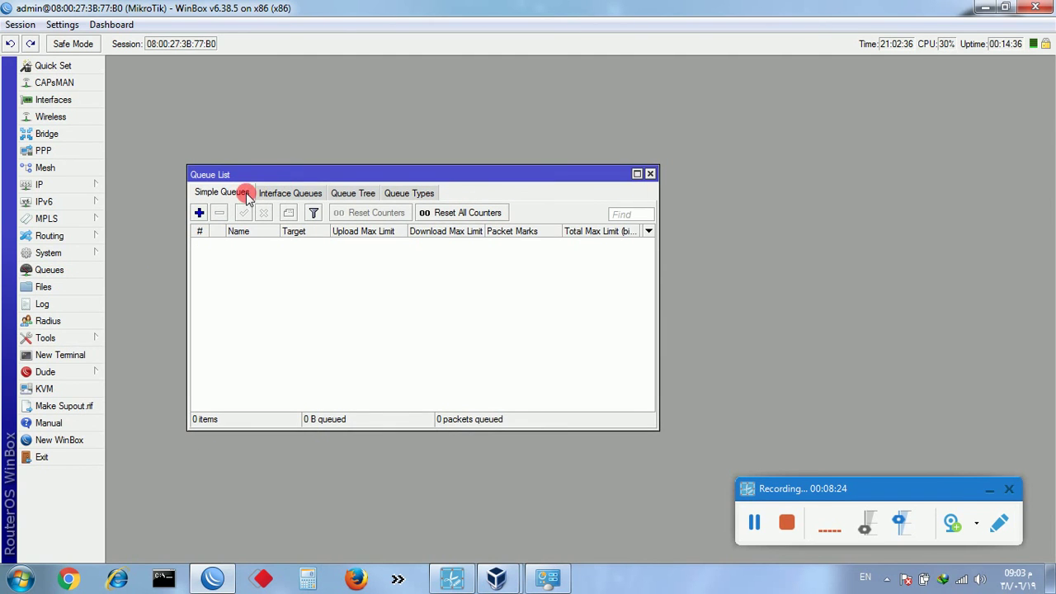
pyautogui.click(401, 193)
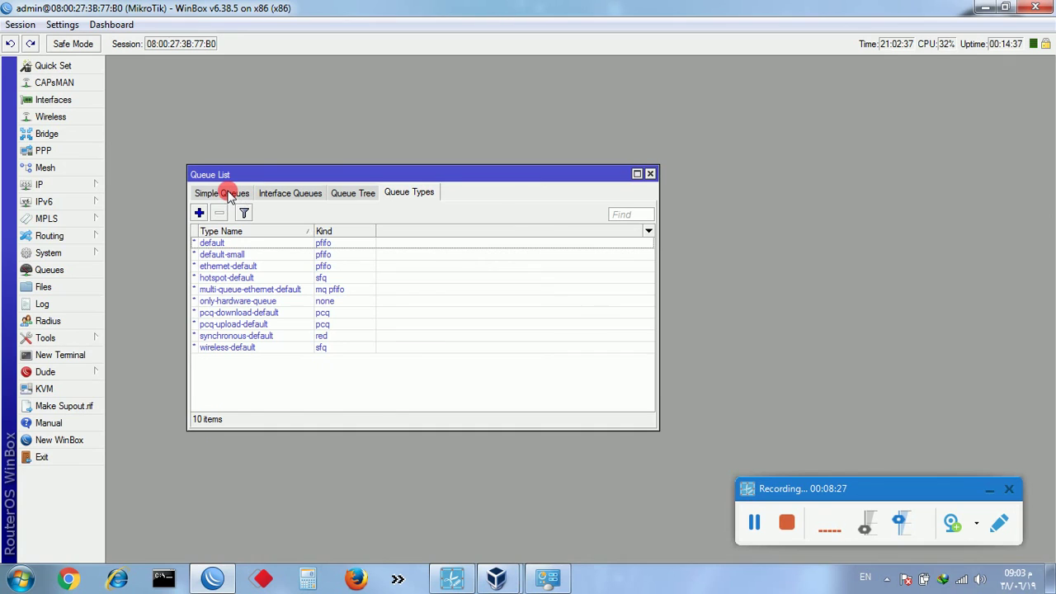
pyautogui.moveTo(260, 172); pyautogui.dragTo(265, 155)
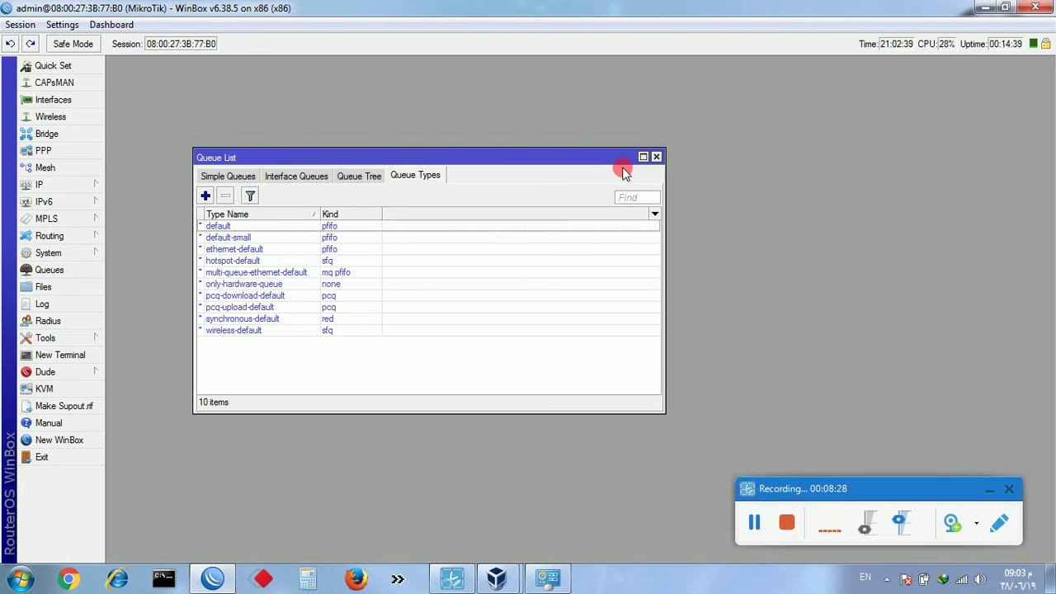
pyautogui.click(657, 157)
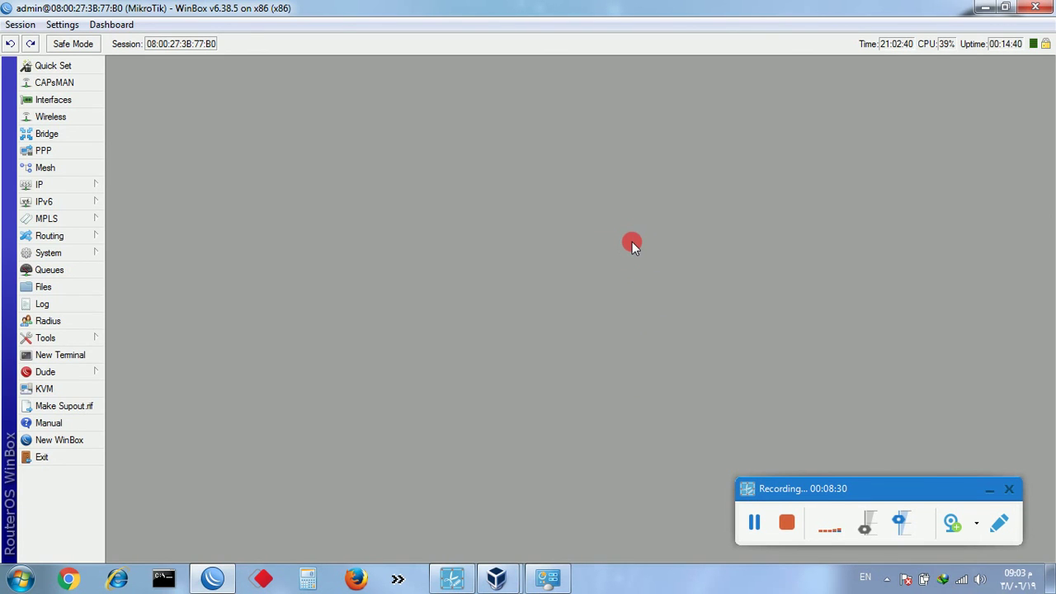